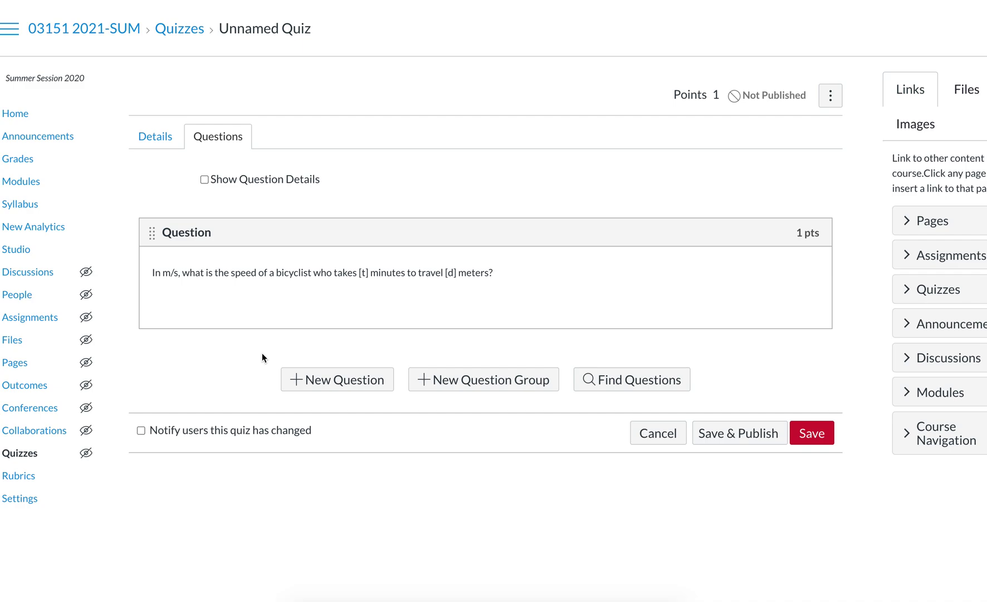
Add a new question to the quiz and make it a Formula Question
left_click(301, 377)
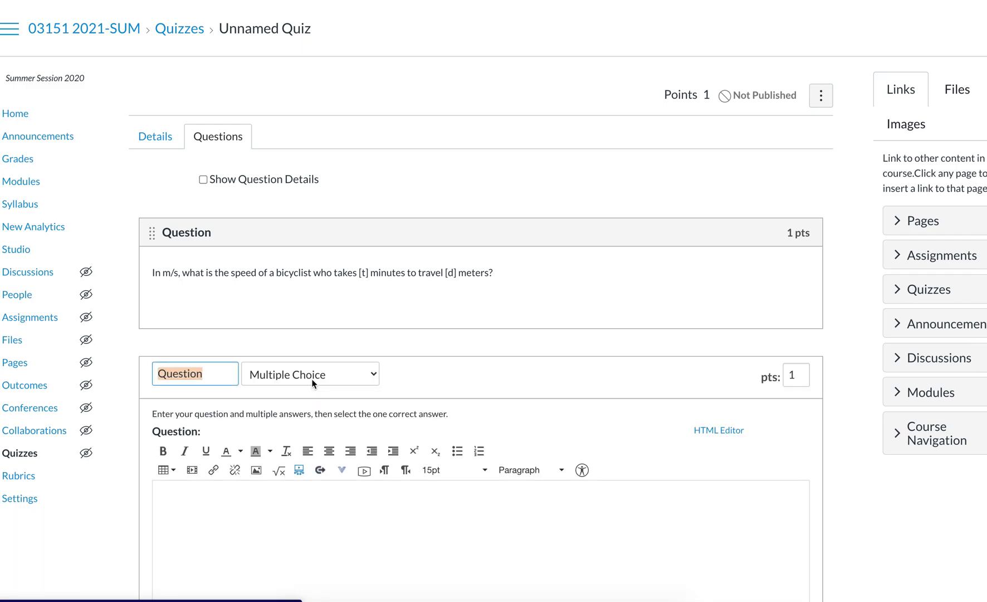
left_click(314, 378)
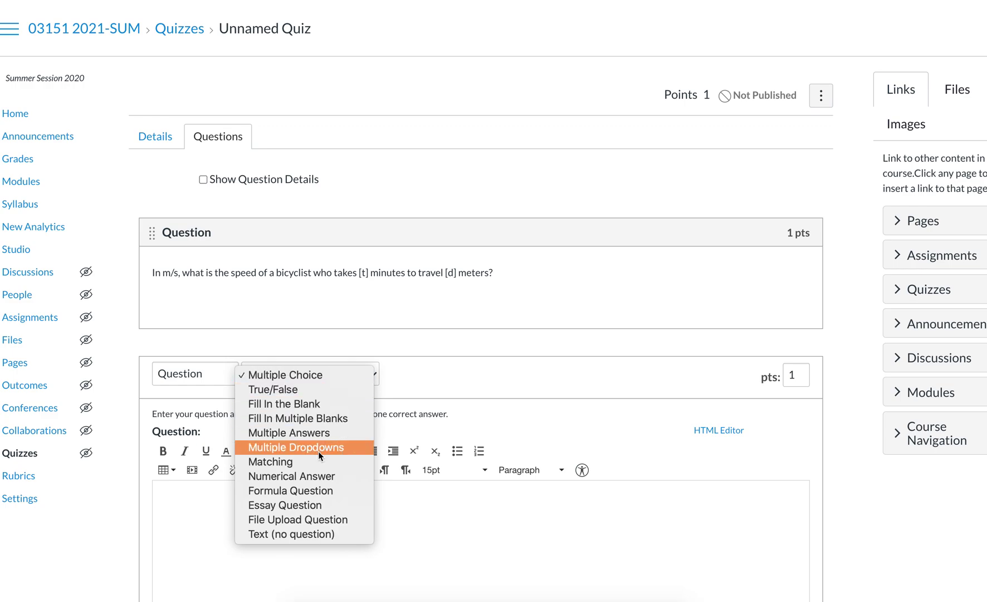
left_click(299, 491)
Type 'What is the current (in amps) in a lightbulb with a resistance of 100 and a power of'
scroll(471, 350, "down", 5)
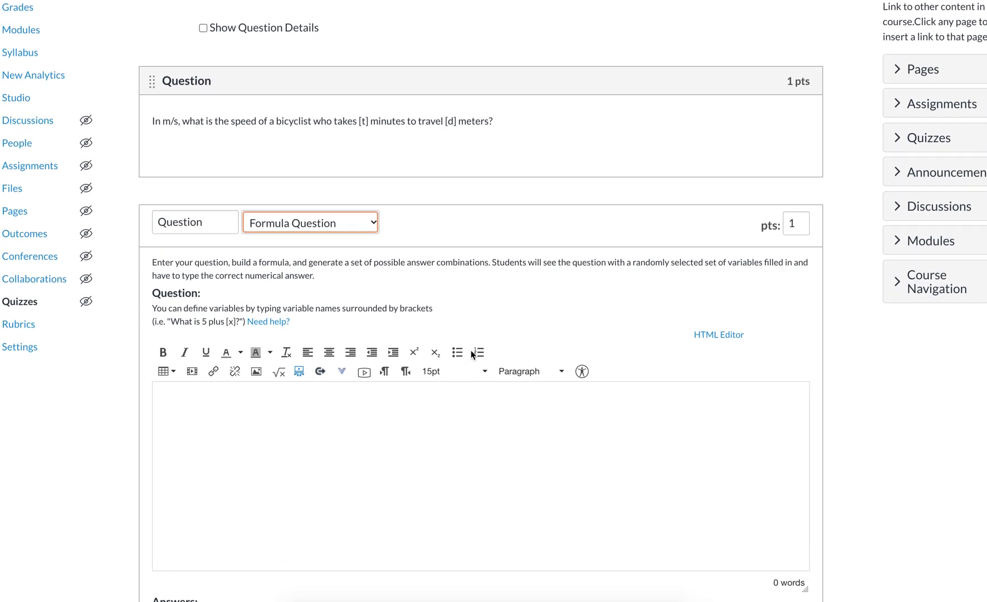
left_click(494, 294)
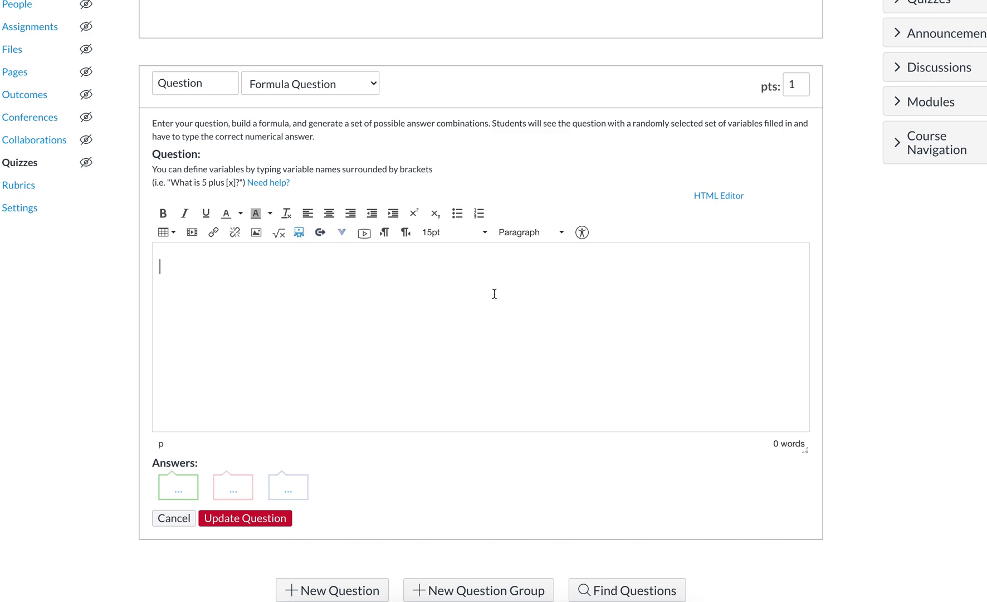
type("What is the current (in amps) ")
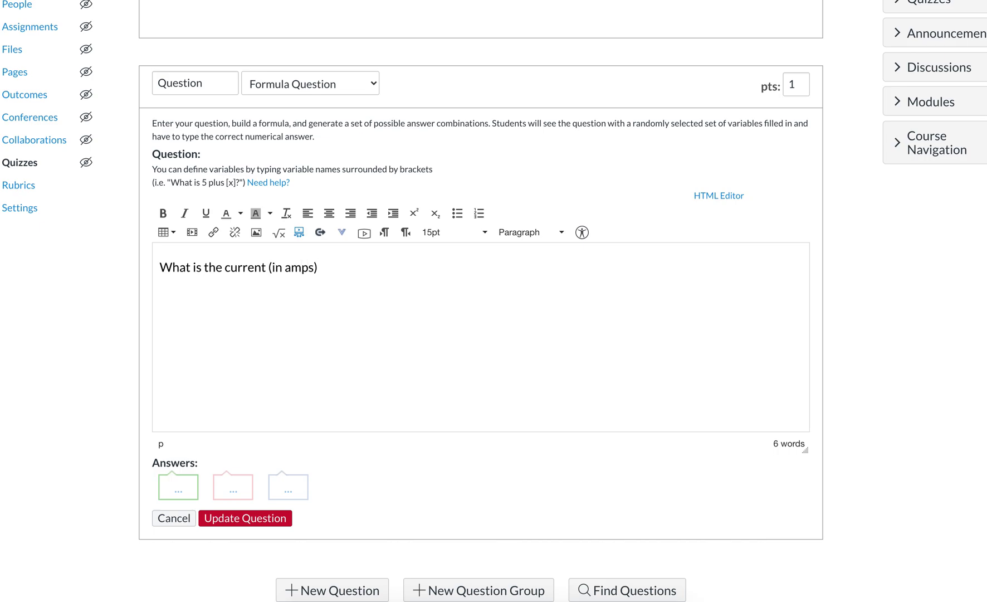
type("in a lightbulb wit")
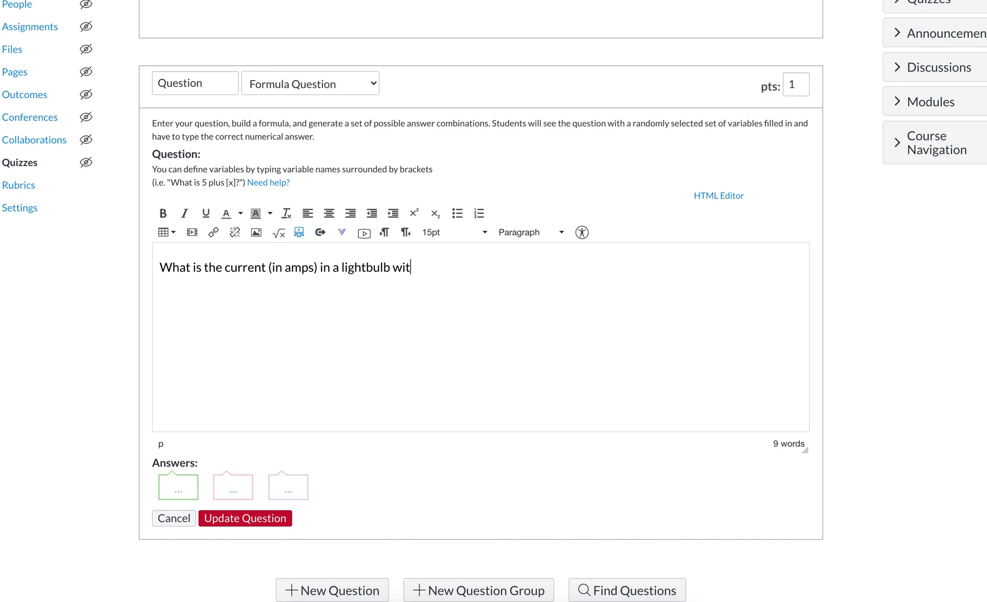
type("h a resistance of 100 ")
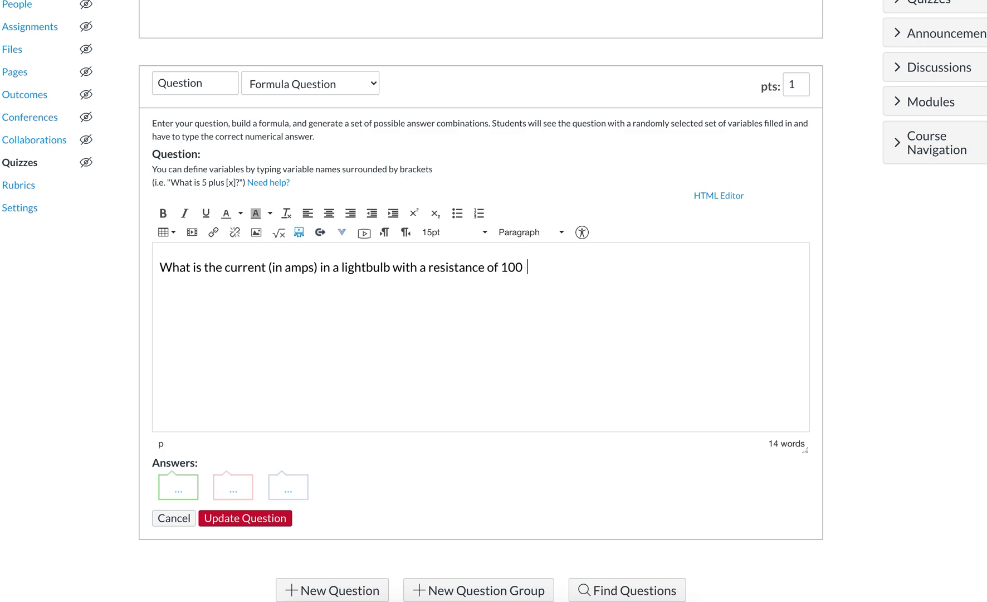
type(" and a power of 1")
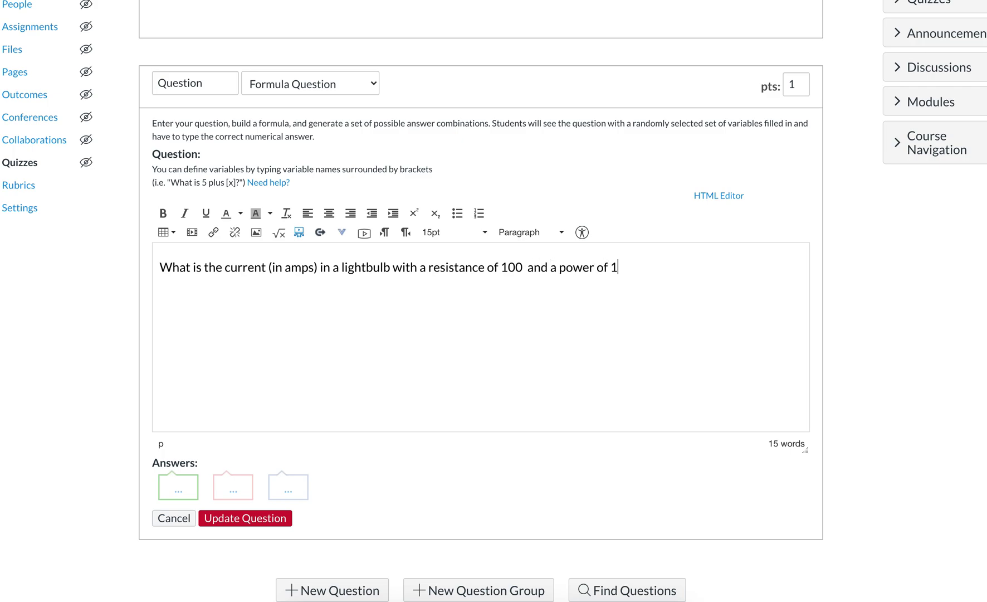
type("20 W?")
Insert the Greek Ω symbol after the resistance value 100 using the math equation editor
left_click(525, 267)
left_click(297, 241)
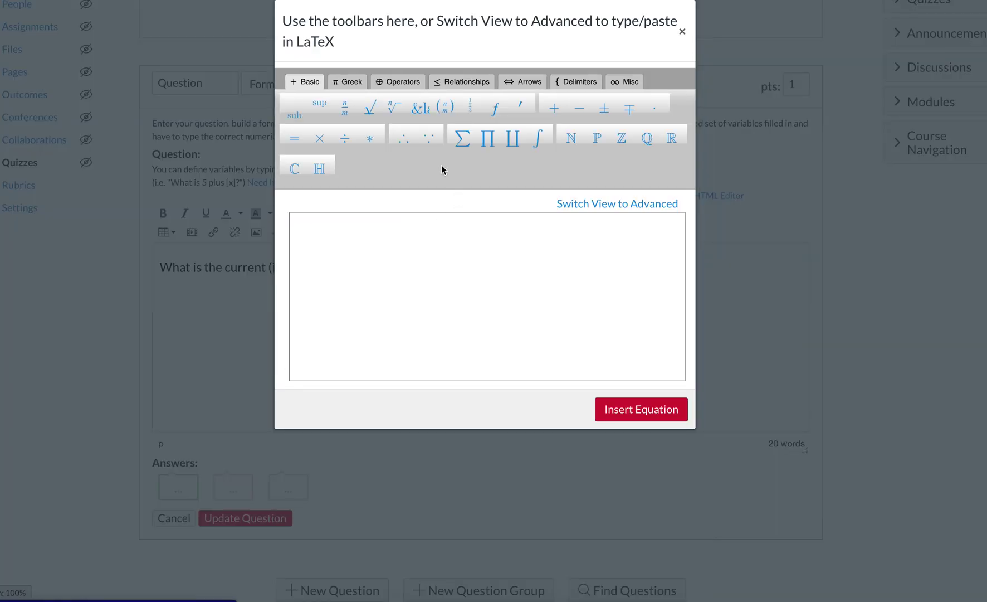
left_click(347, 83)
left_click(544, 168)
left_click(645, 409)
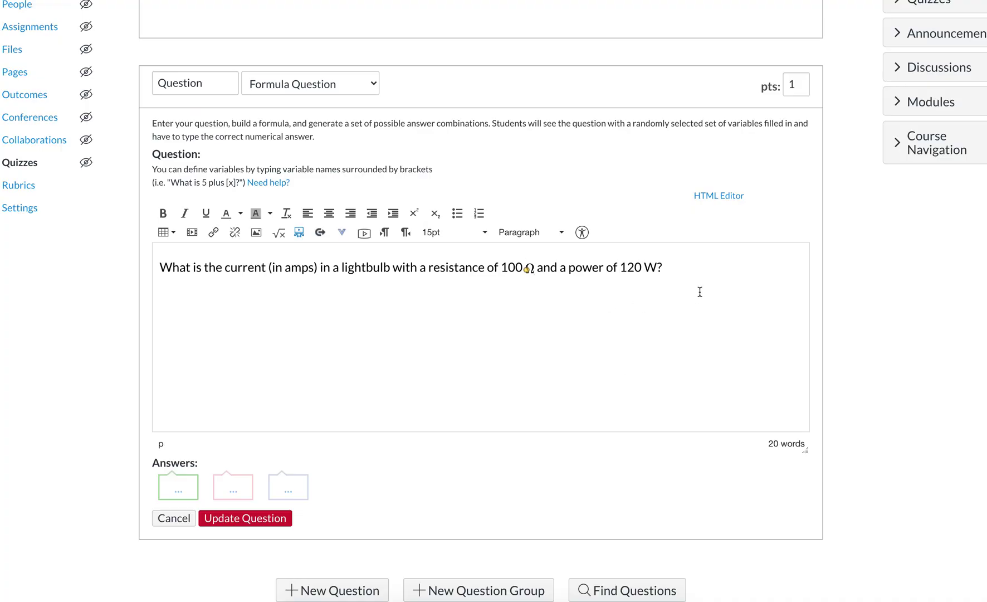
Try entering P=I²R in the equation editor, then close it without inserting
left_click(710, 264)
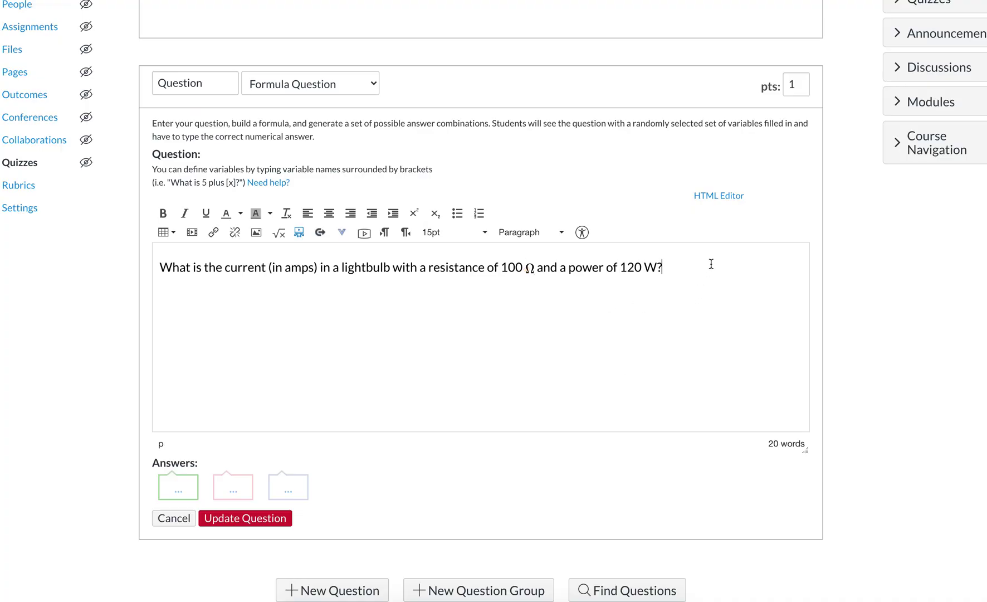
left_click(281, 232)
left_click(335, 324)
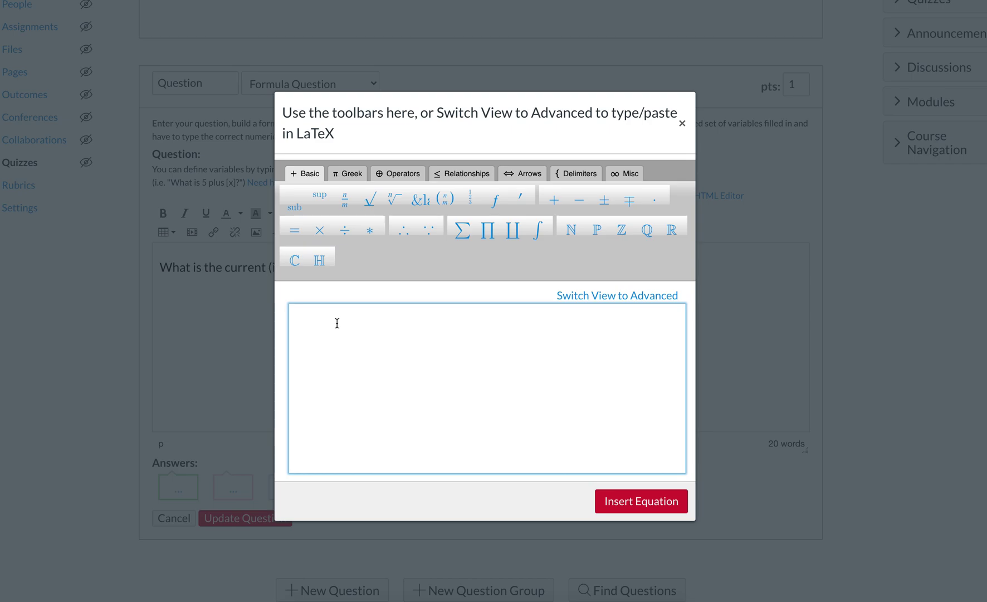
type("P=I")
left_click(319, 196)
type("2")
key("Right")
type("R")
left_click(681, 123)
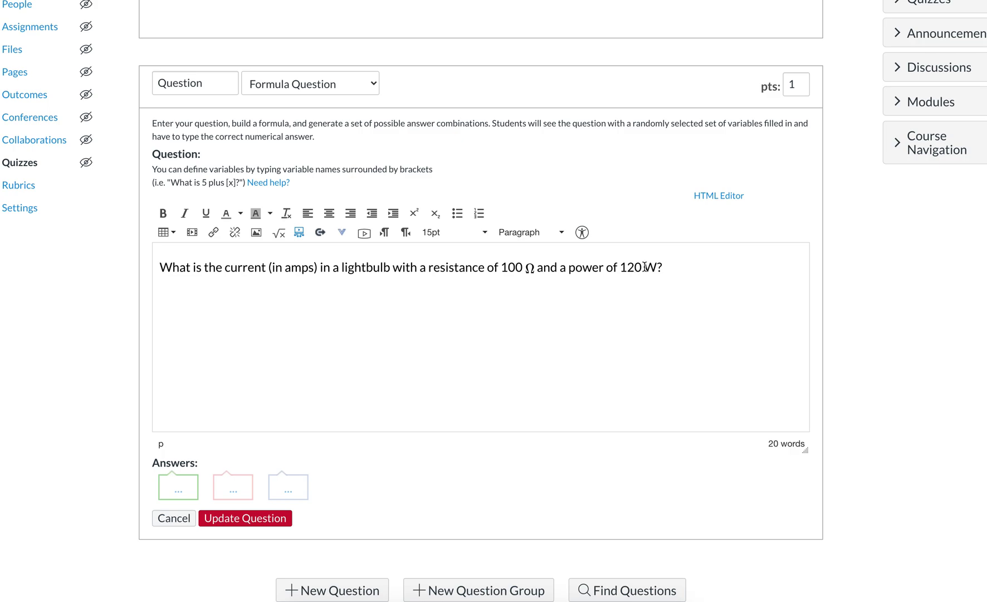
Replace 100 with [R] and 120 with [P] in the question text
double_click(504, 267)
type("[")
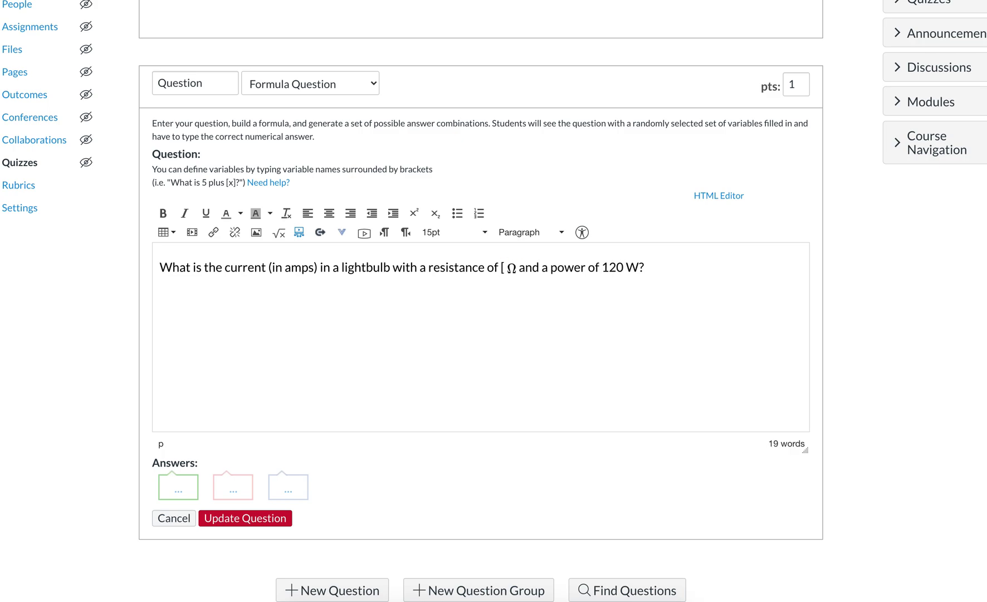
type("R]")
left_click(580, 268)
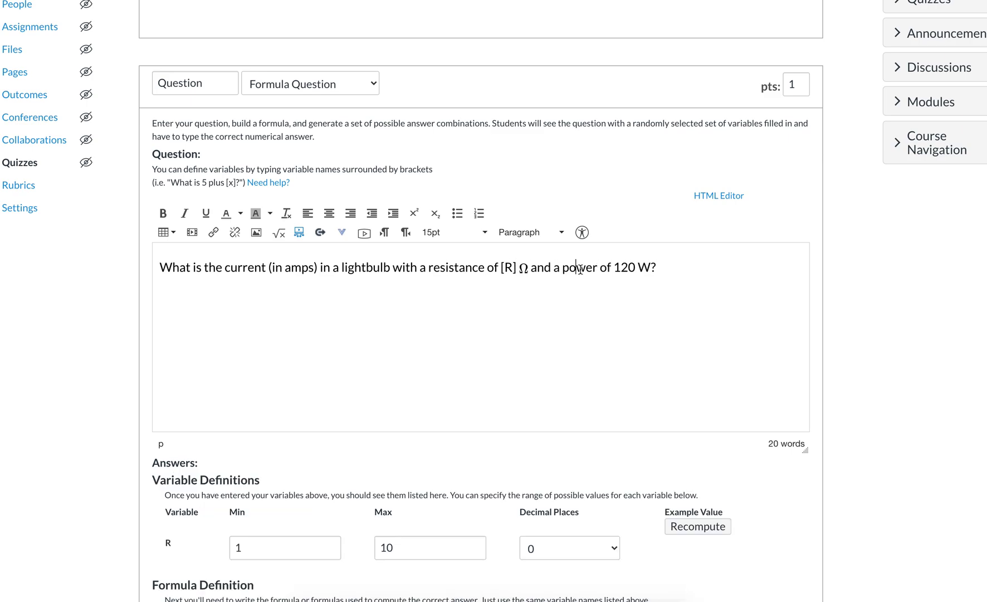
left_click(626, 268)
triple_click(627, 269)
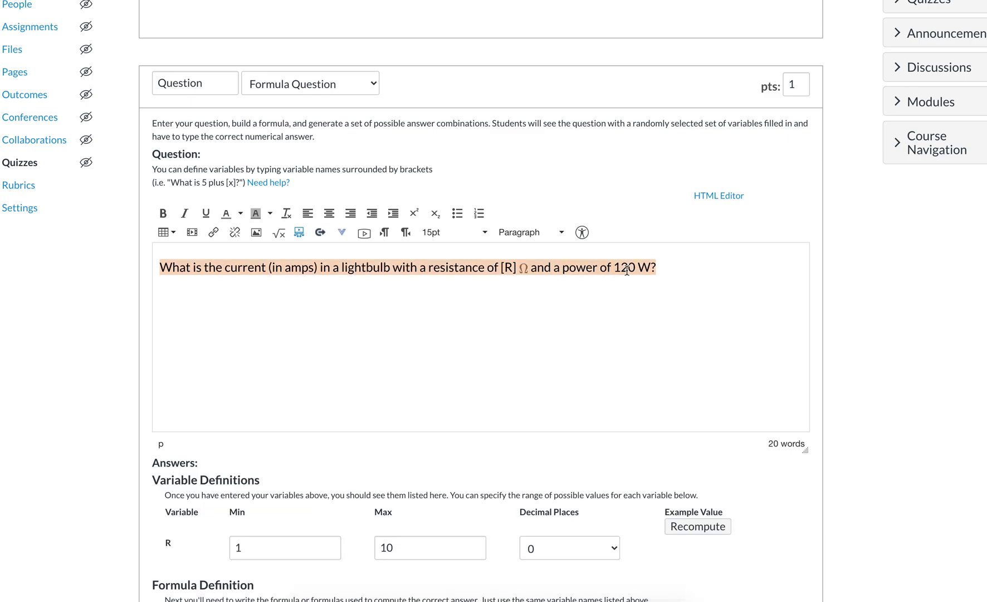
left_click(626, 270)
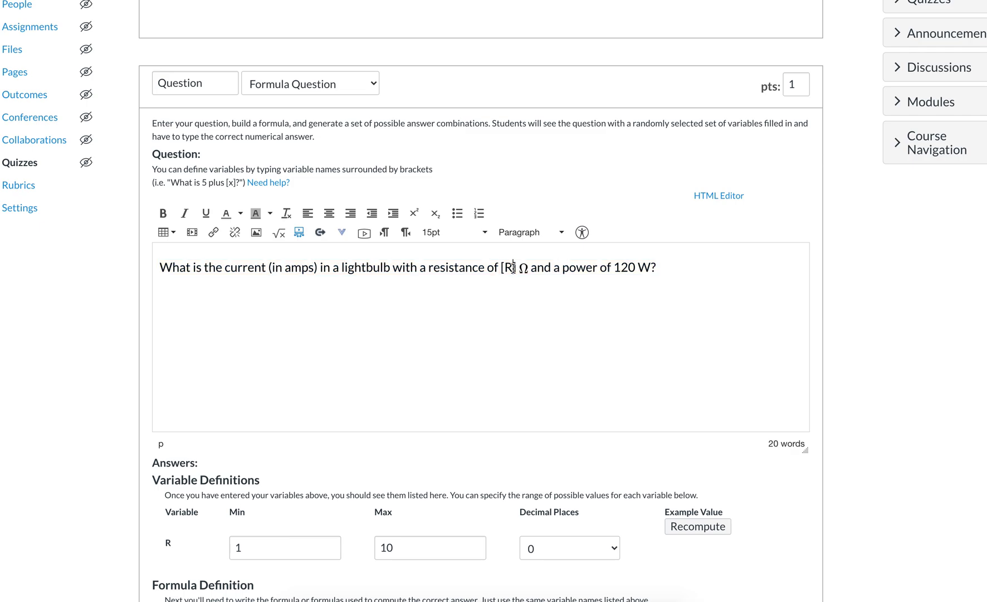
double_click(628, 270)
type("[P]")
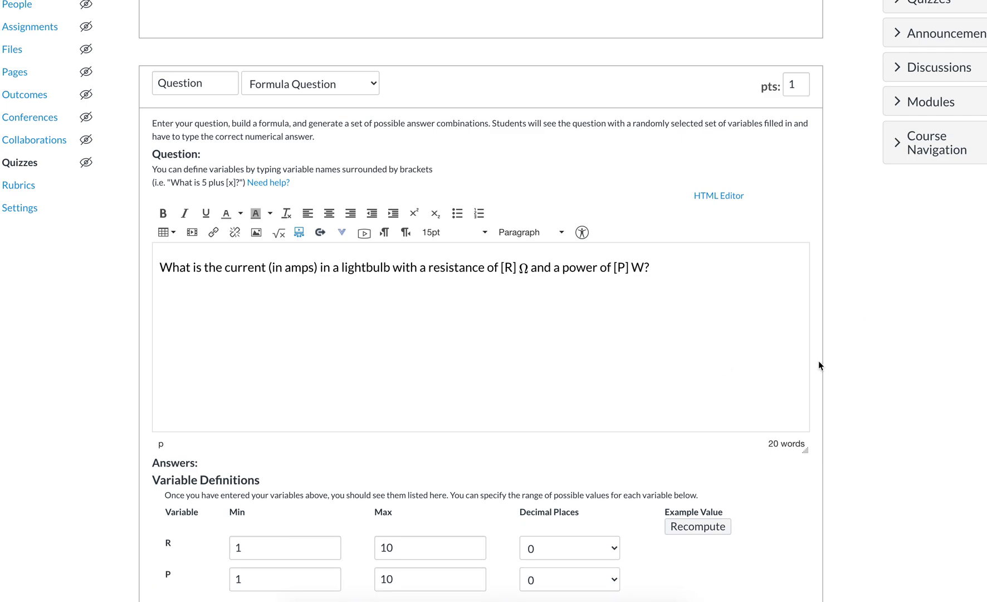
Set variable R's range to a minimum of 70 and maximum of 100
scroll(846, 360, "down", 3)
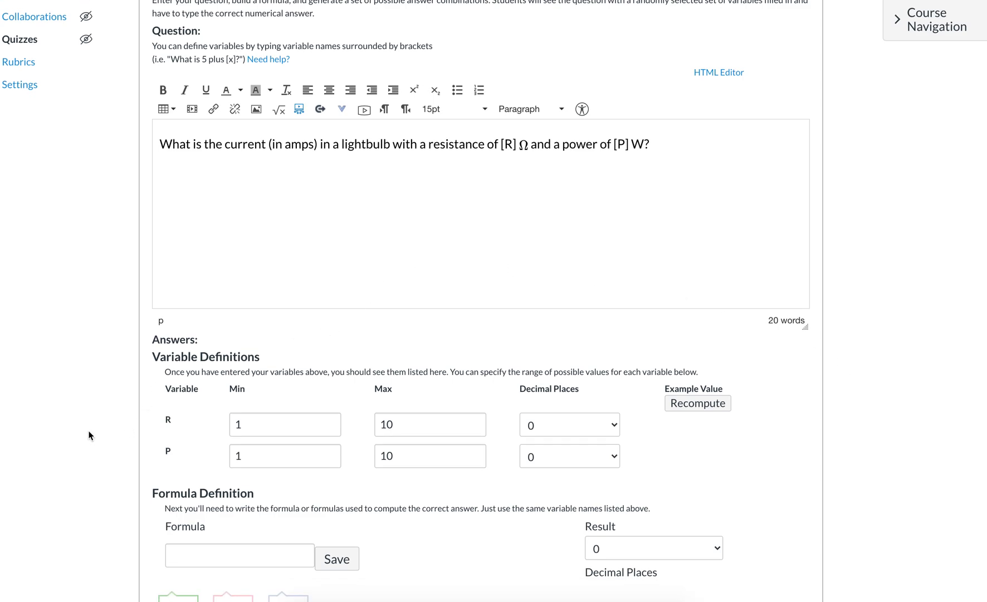
scroll(184, 544, "down", 1)
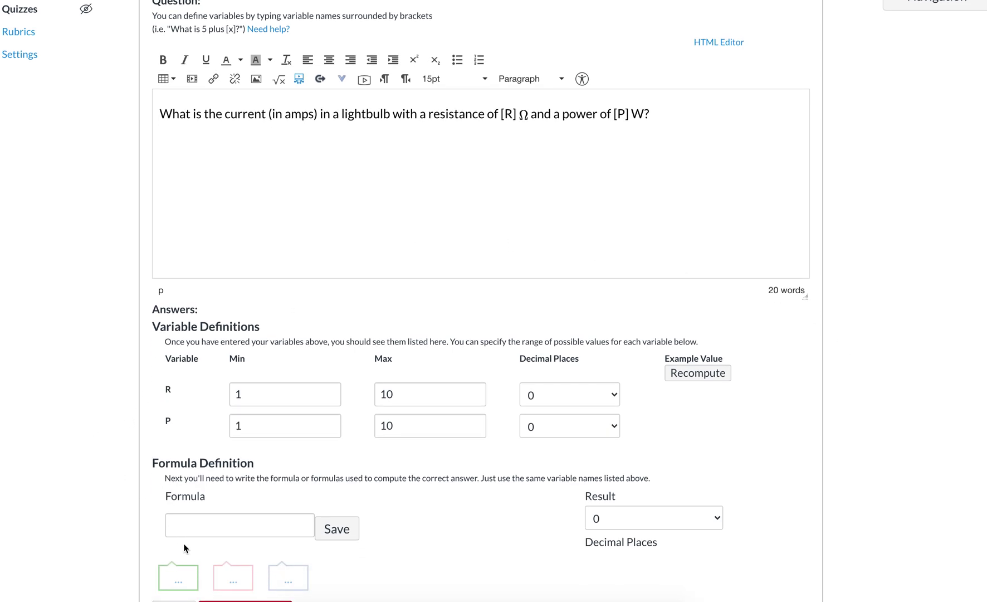
left_click(218, 525)
left_click(277, 402)
key("BackSpace")
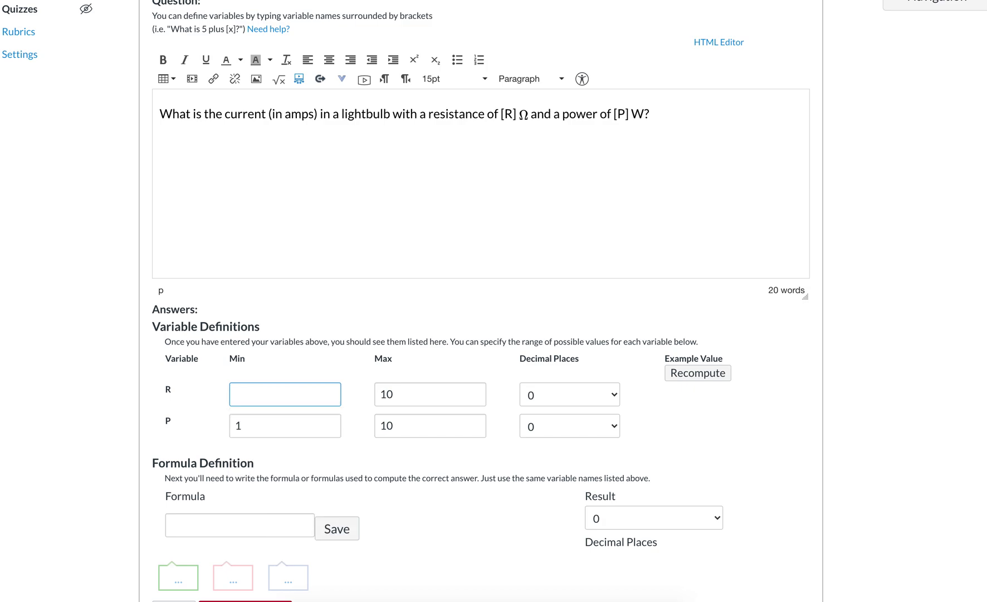
type("70")
left_click(436, 384)
type("10")
key("BackSpace")
key("BackSpace")
type("100")
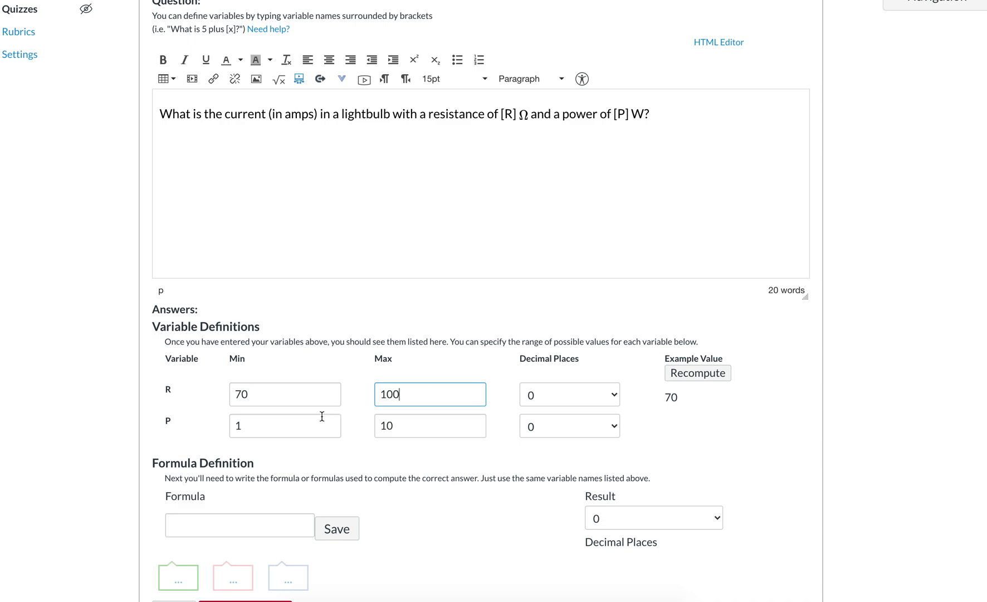
Set variable P's range to a minimum of 115 and maximum of 140
left_click(270, 430)
key("BackSpace")
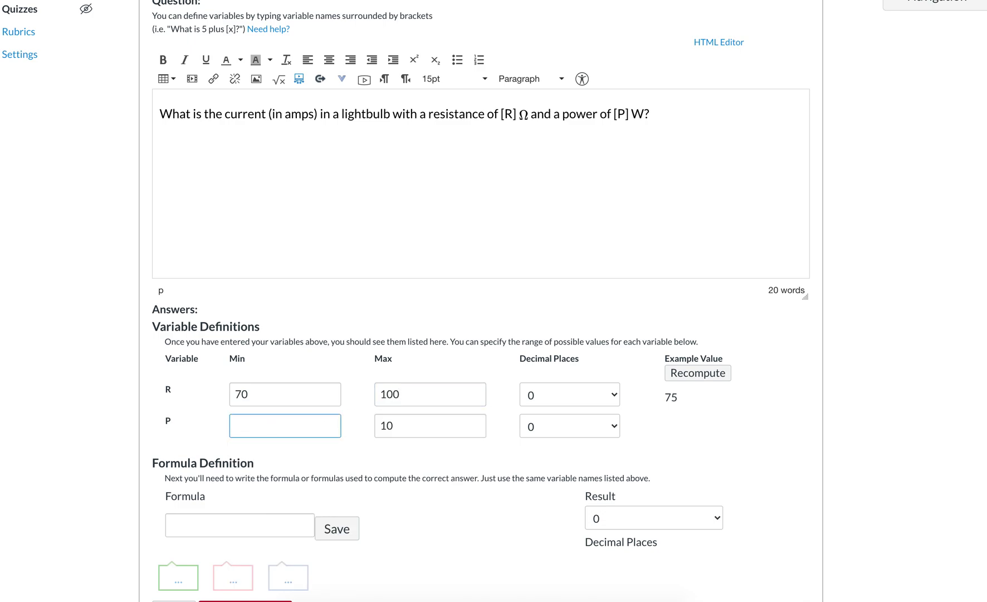
type("115")
left_click(412, 426)
key("BackSpace")
key("BackSpace")
type("140")
left_click(504, 449)
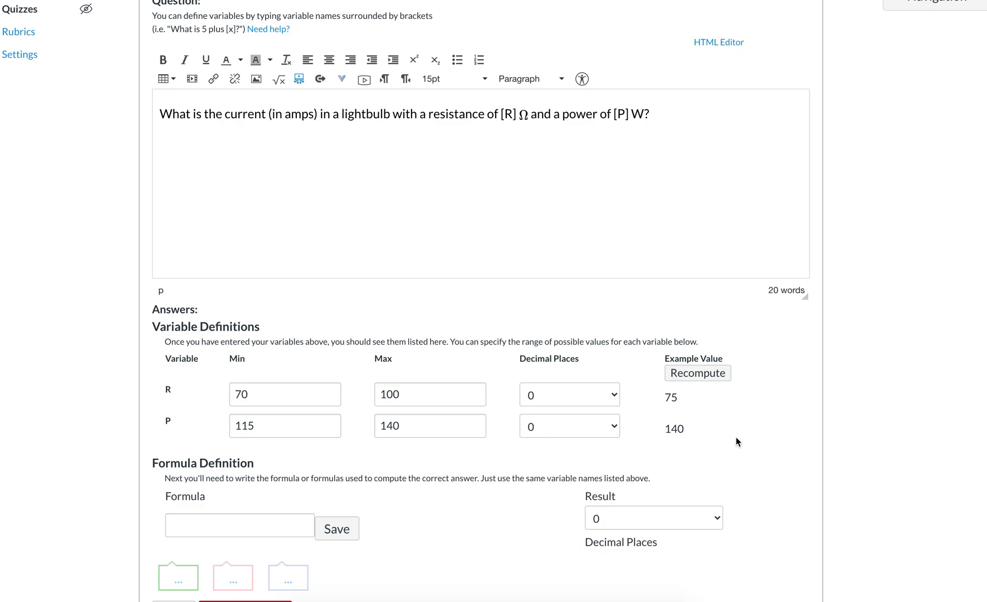
Recompute the example R and P values several times
left_click(703, 377)
left_click(703, 377)
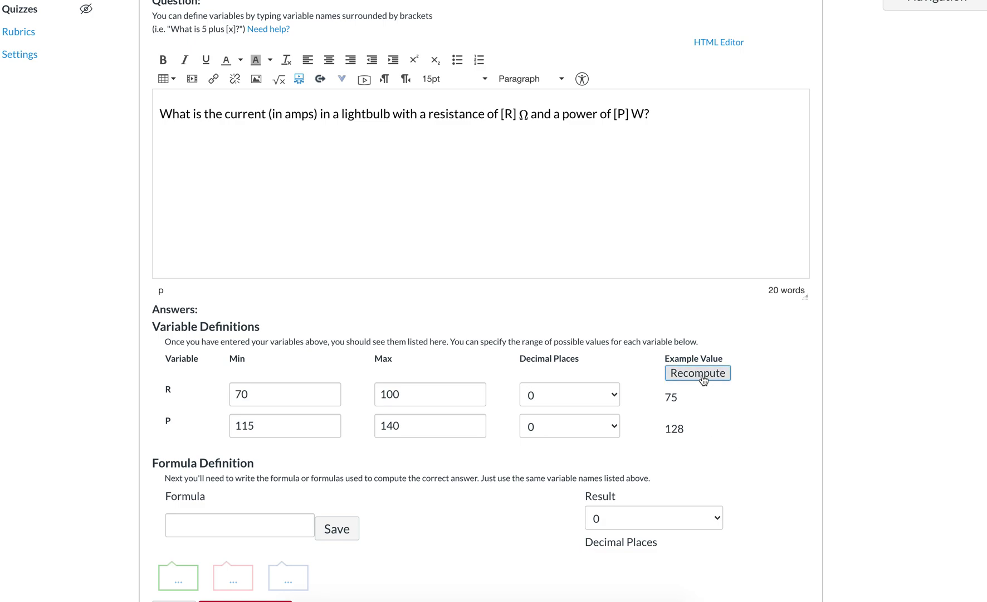
left_click(703, 377)
left_click(703, 376)
left_click(703, 378)
left_click(703, 379)
Keep R's decimal places at 0 so it stays a whole number
left_click(613, 397)
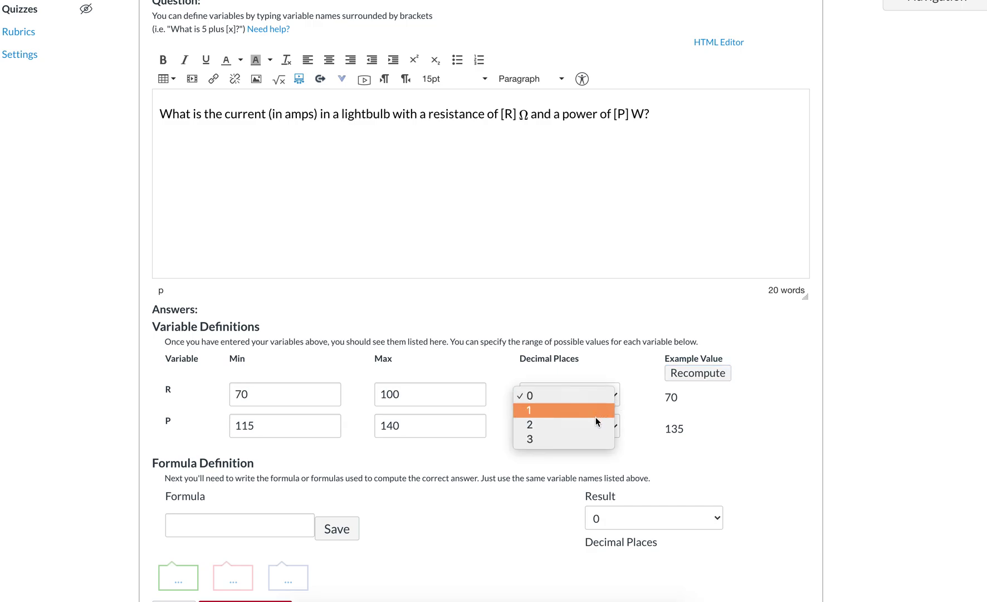
left_click(583, 435)
left_click(590, 396)
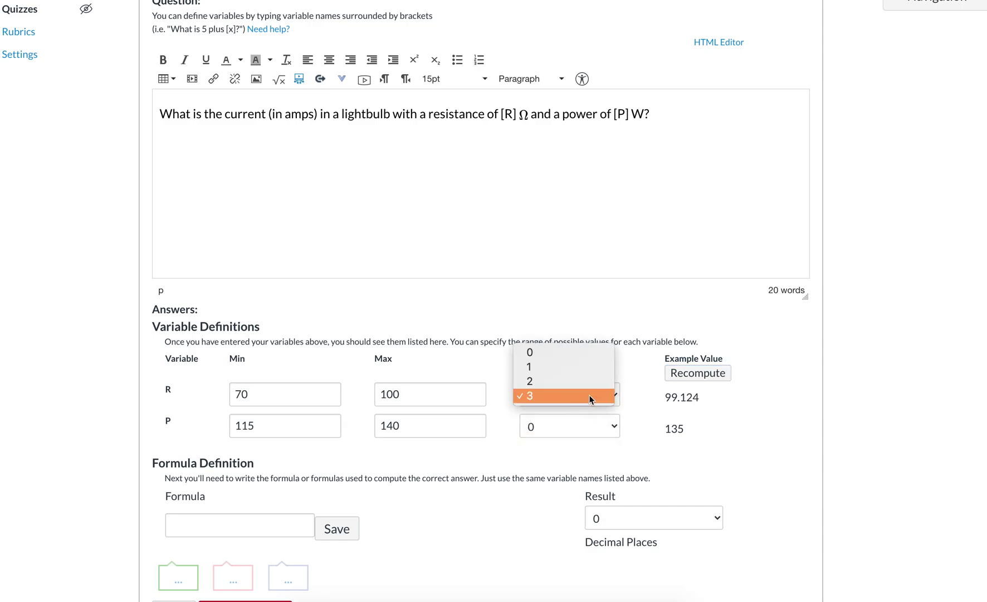
left_click(570, 354)
left_click(634, 397)
scroll(634, 397, "down", 3)
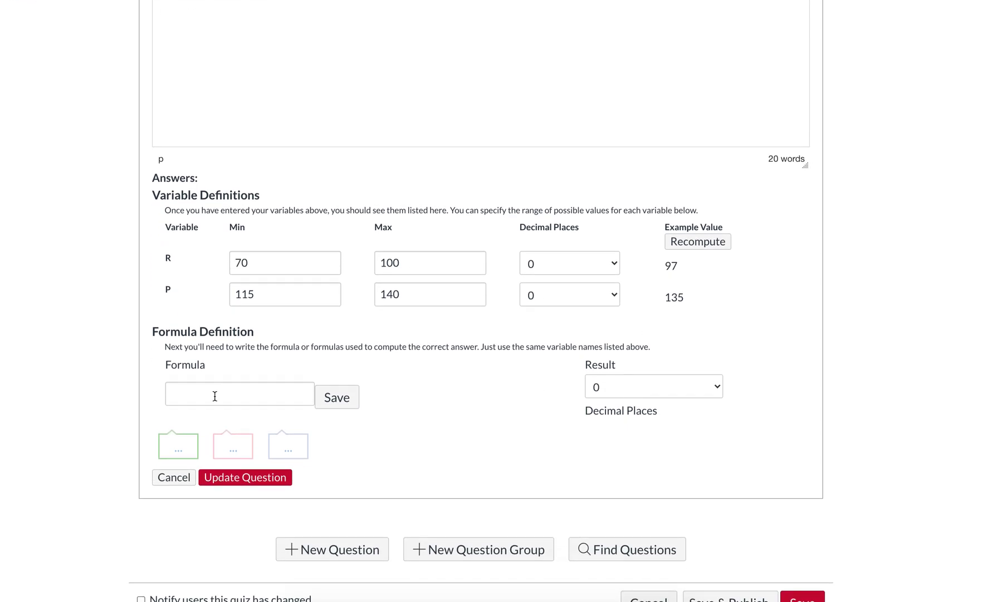
Save the answer formula sqrt(P/R) and round the result to 2 decimal places
left_click(215, 395)
type("sqrt(P/R)")
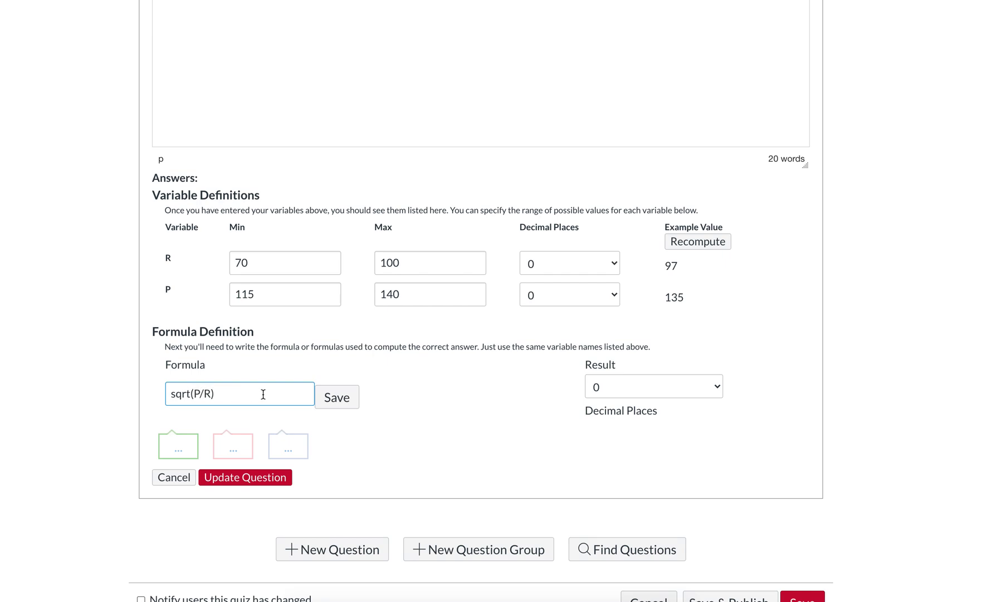
left_click(335, 397)
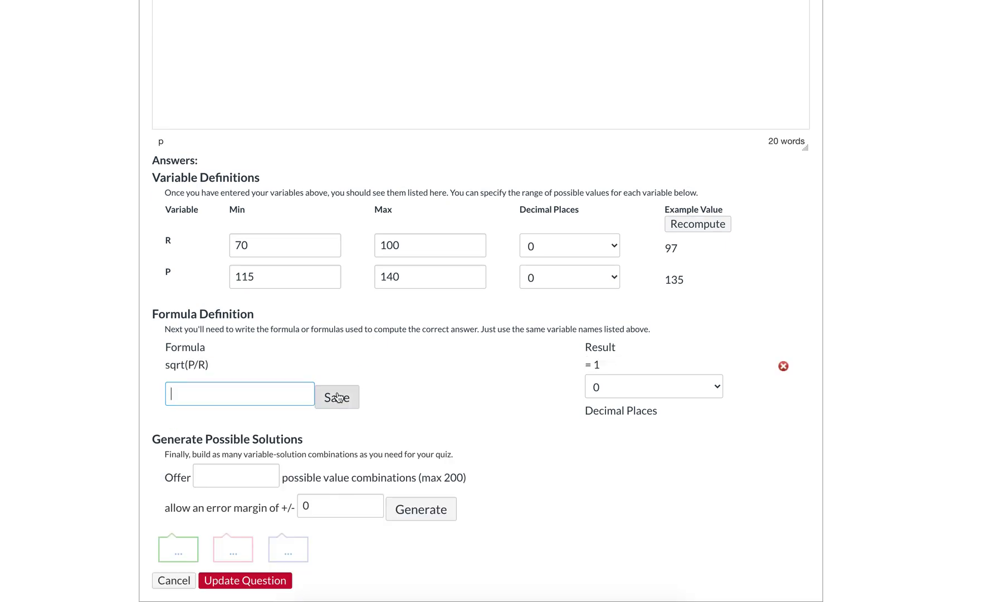
left_click(607, 386)
left_click(607, 417)
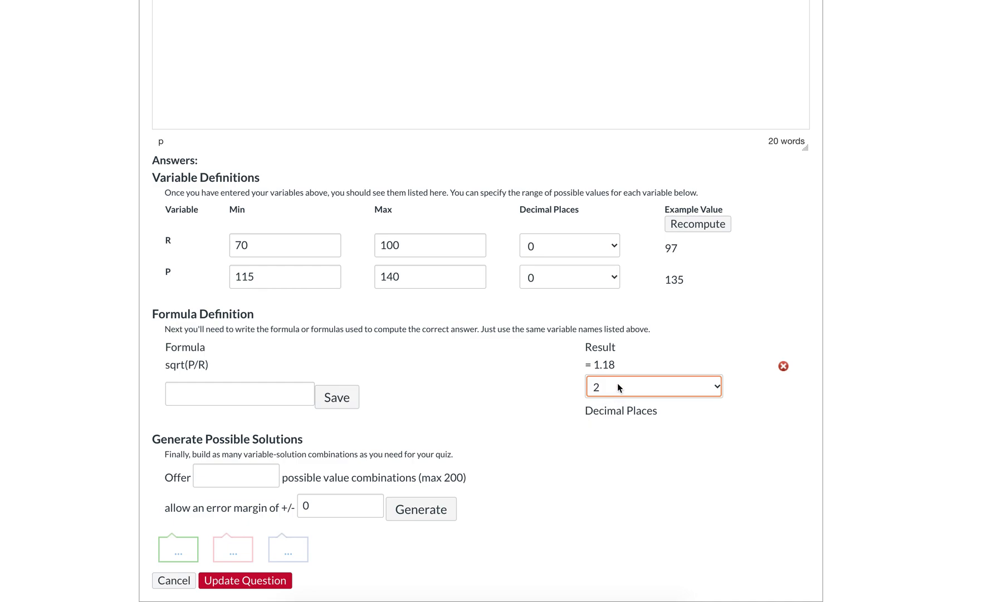
Recompute sample values repeatedly to check the formula's 2-decimal results
left_click(696, 227)
left_click(695, 227)
left_click(696, 228)
left_click(696, 227)
left_click(696, 227)
left_click(696, 227)
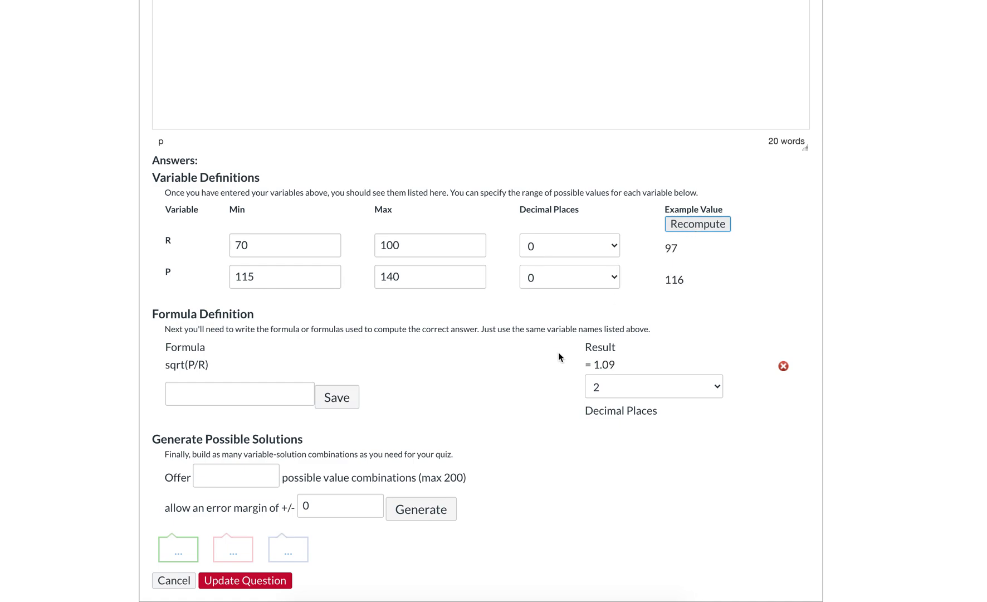
scroll(558, 354, "up", 3)
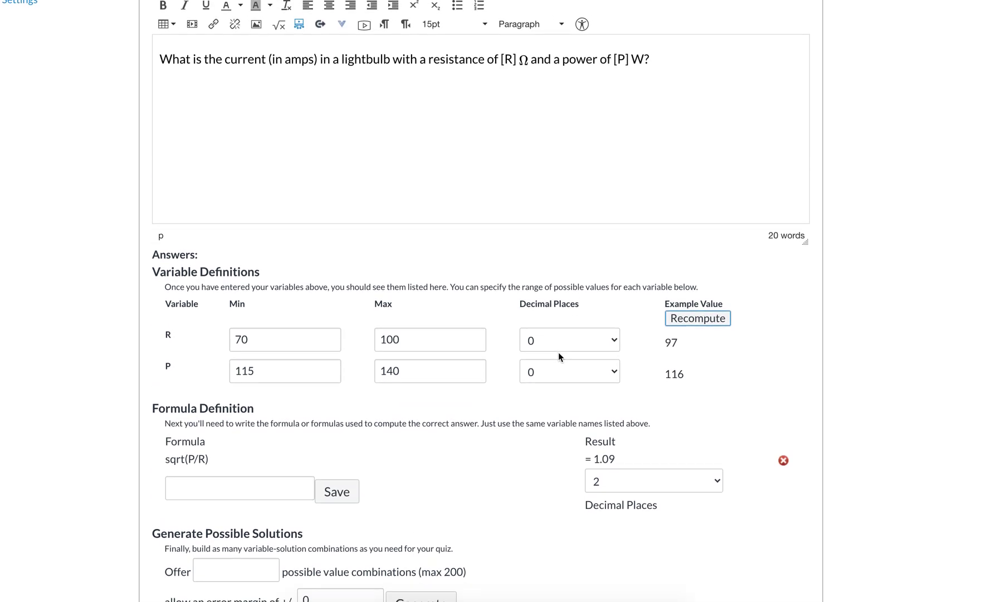
scroll(558, 352, "down", 2)
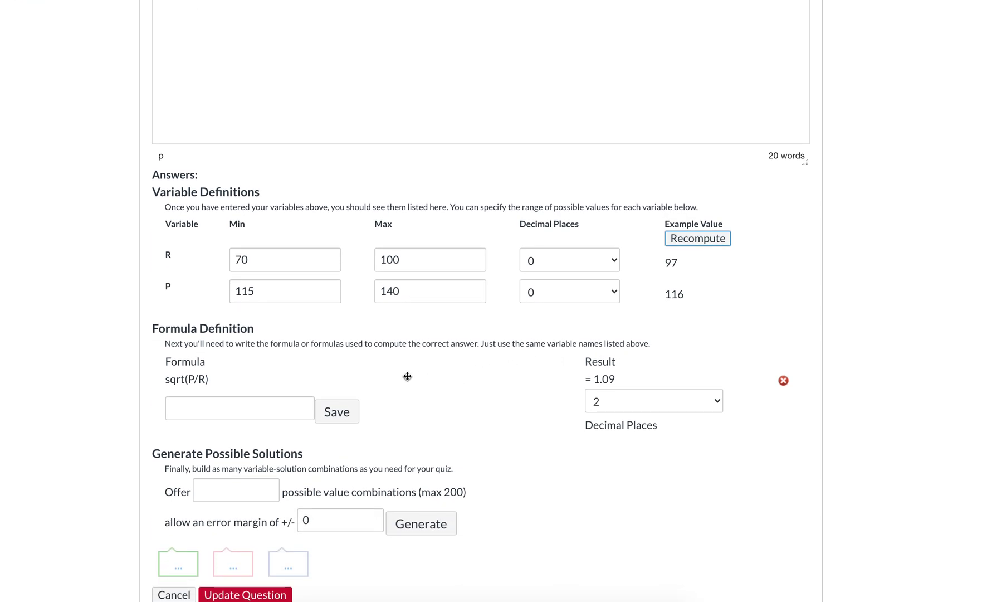
left_click(702, 240)
left_click(703, 240)
left_click(703, 239)
left_click(703, 239)
left_click(703, 240)
left_click(702, 239)
left_click(702, 240)
scroll(478, 381, "down", 3)
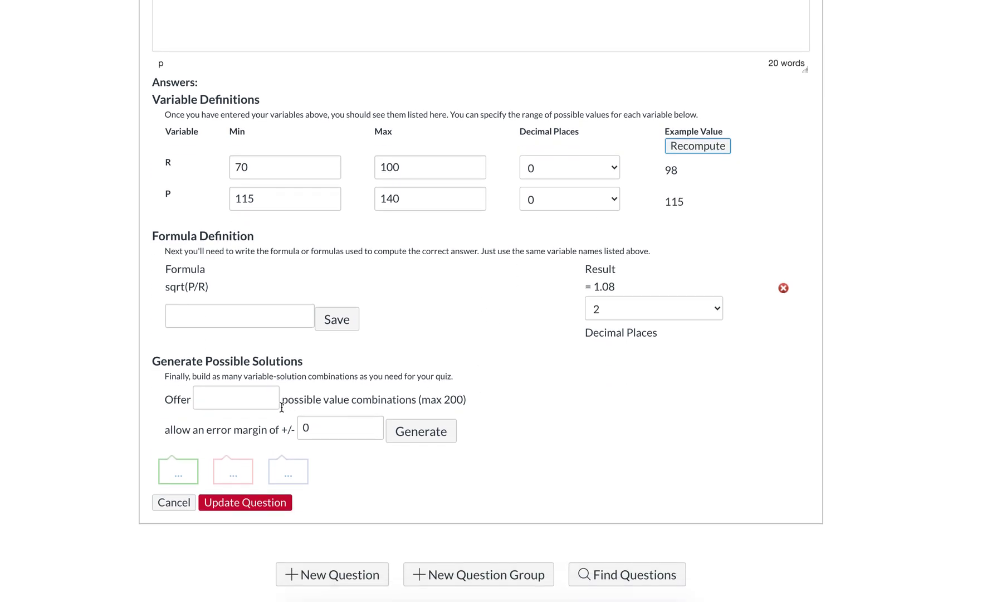
left_click(246, 404)
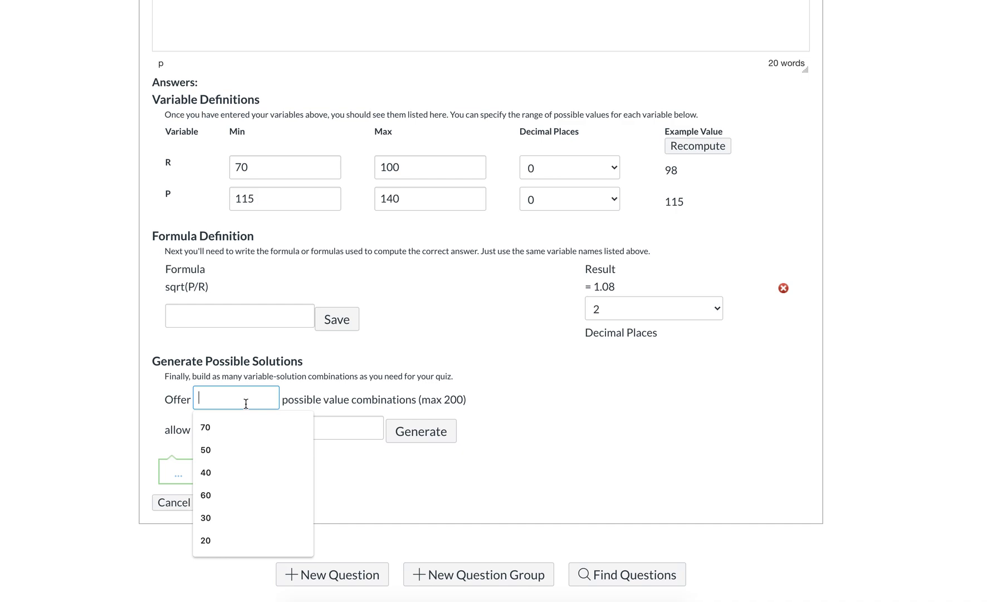
Offer 30 combinations with a 1% error margin and generate the R/P answer sets
type("30")
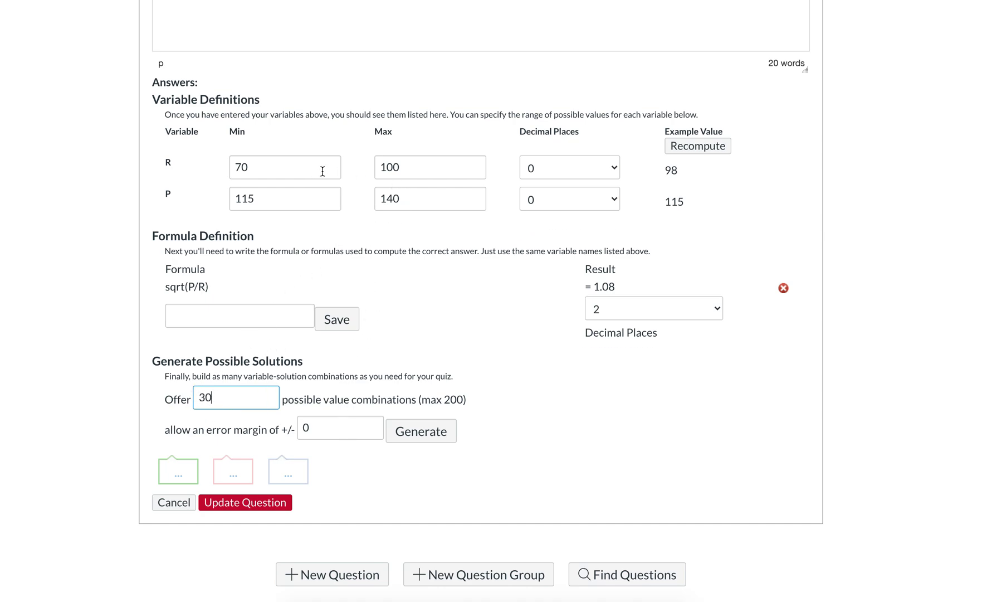
left_click(323, 429)
key("BackSpace")
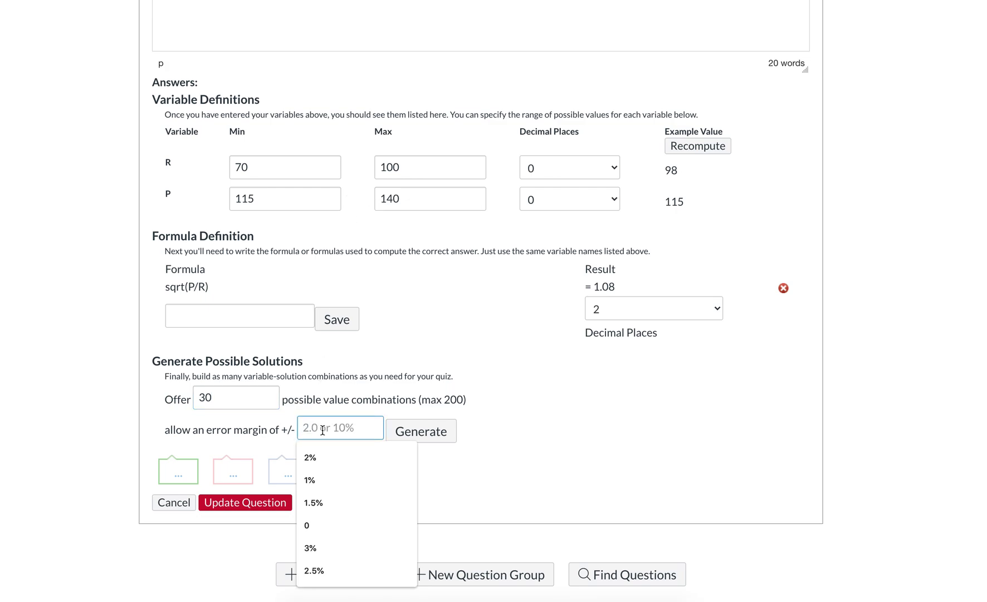
type("1")
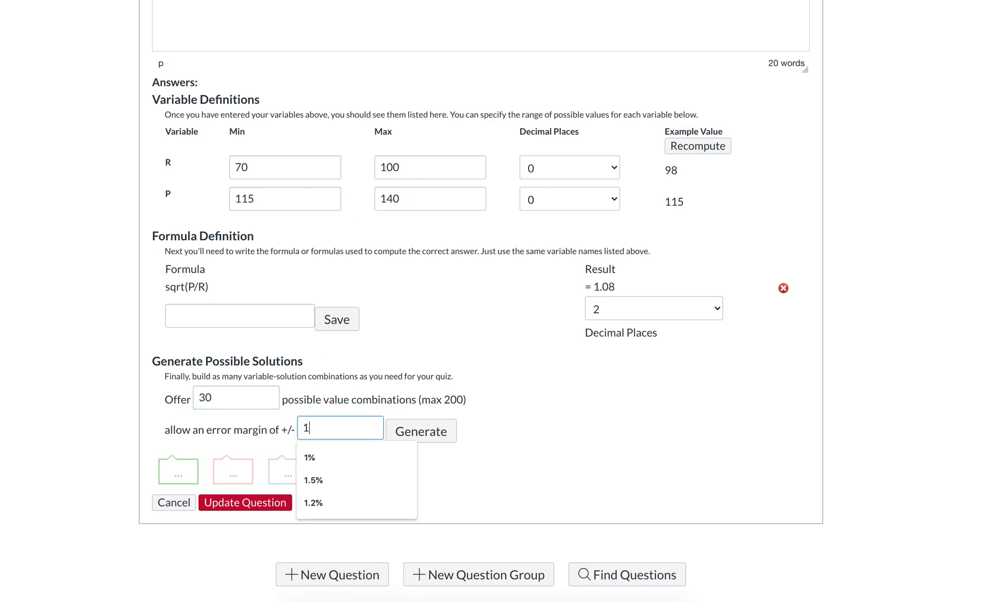
type("%")
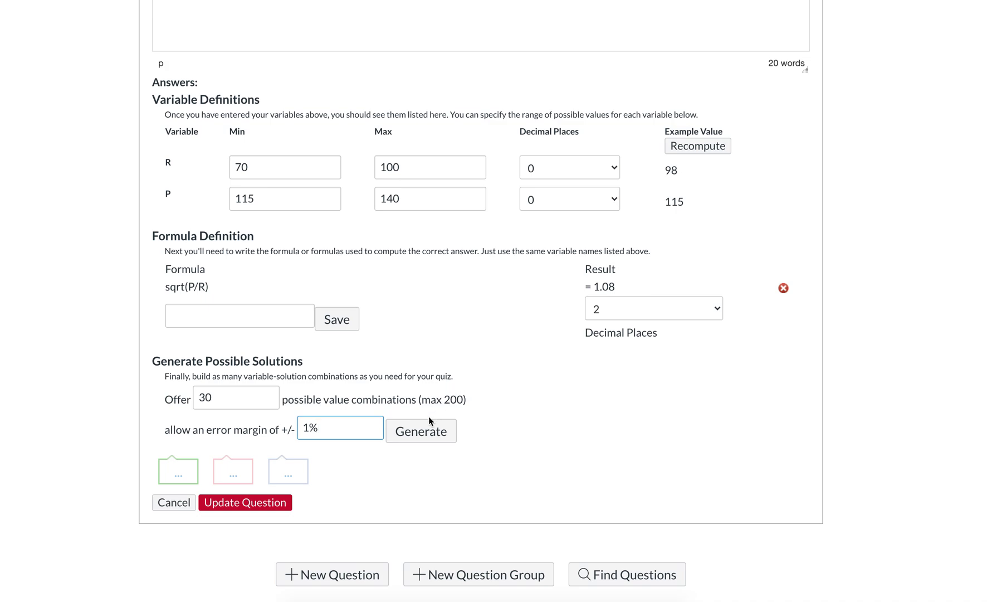
left_click(421, 431)
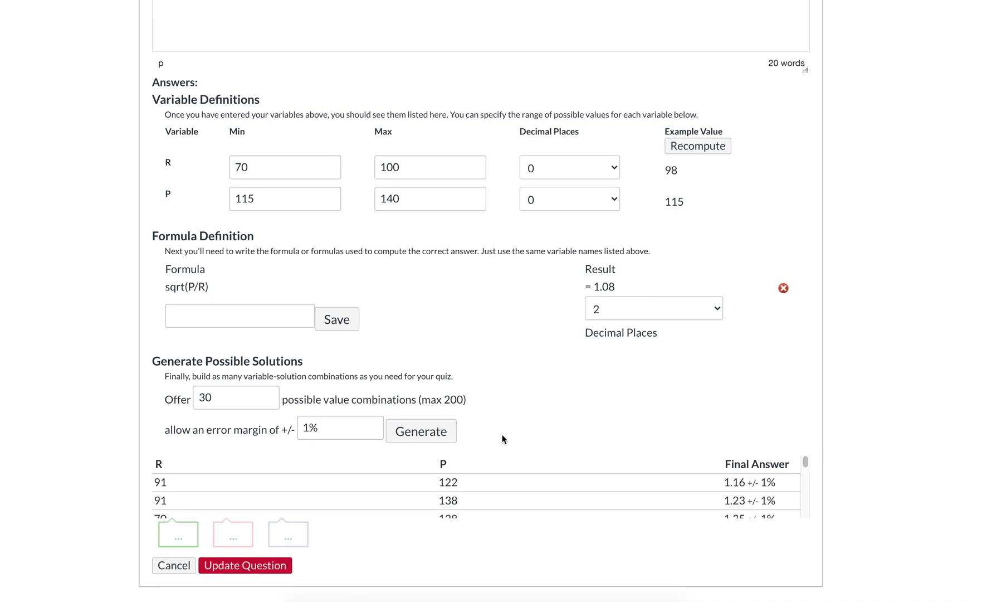
Update the lightbulb question, save the quiz, and open the student preview
scroll(501, 434, "down", 3)
left_click(258, 442)
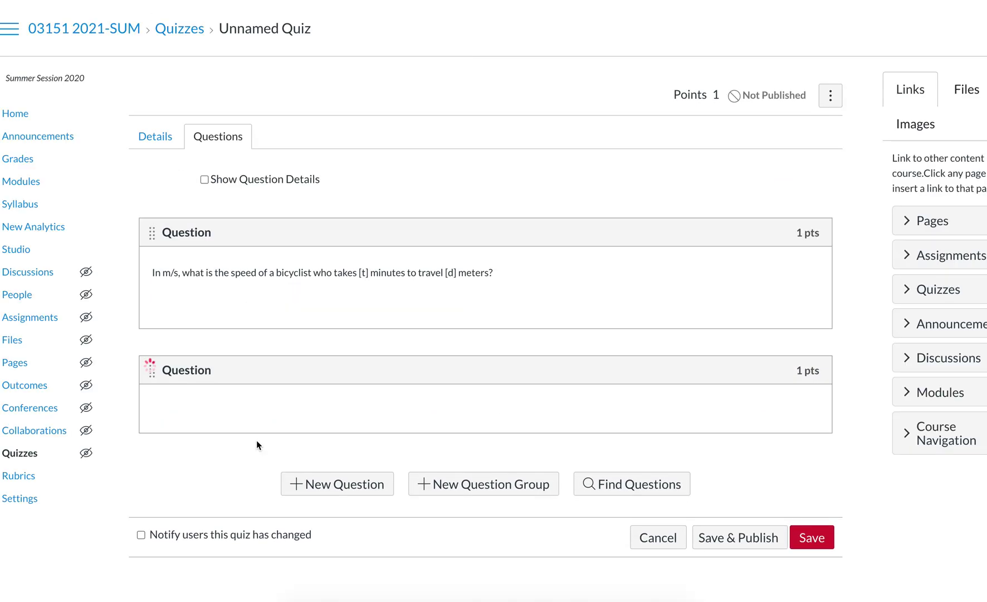
left_click(819, 549)
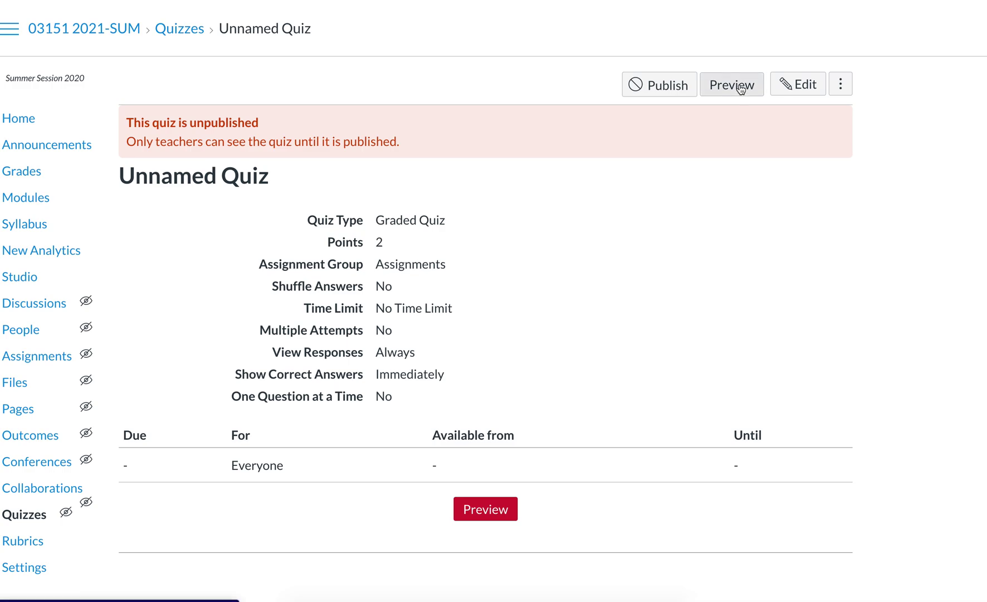
left_click(731, 88)
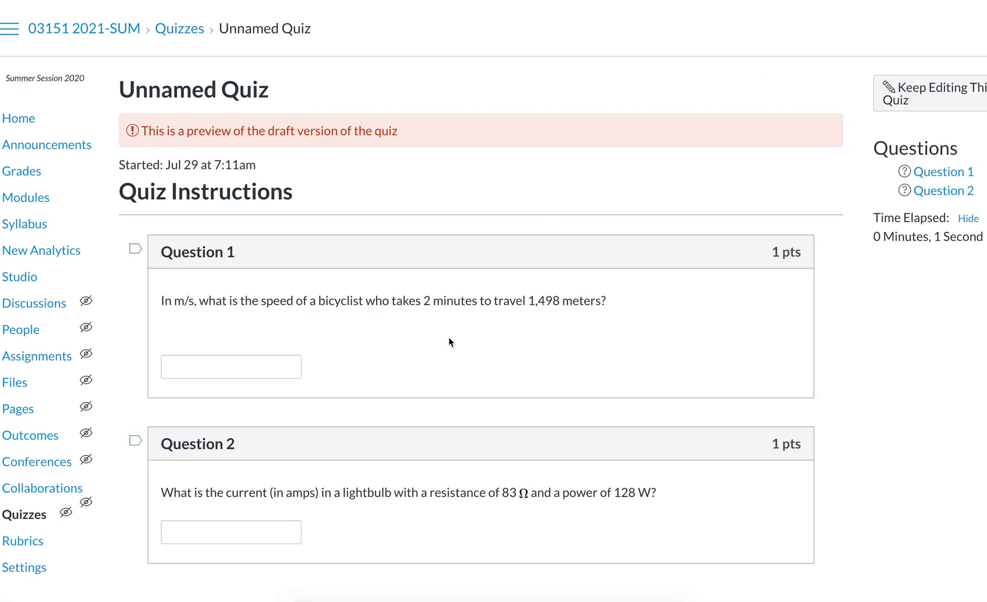
scroll(470, 371, "down", 1)
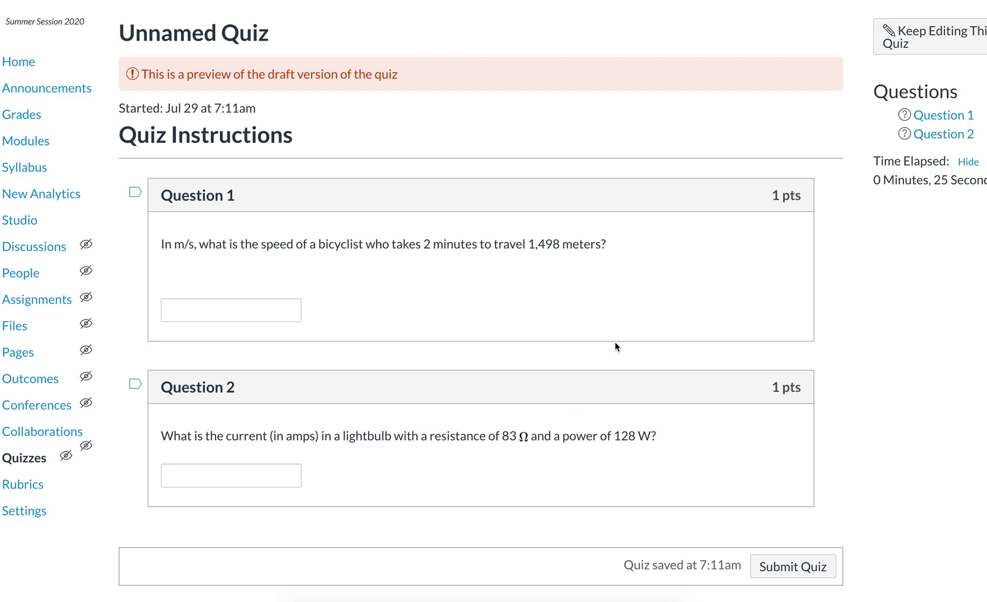
Add a new quiz question and insert a resized table into its text
left_click(899, 43)
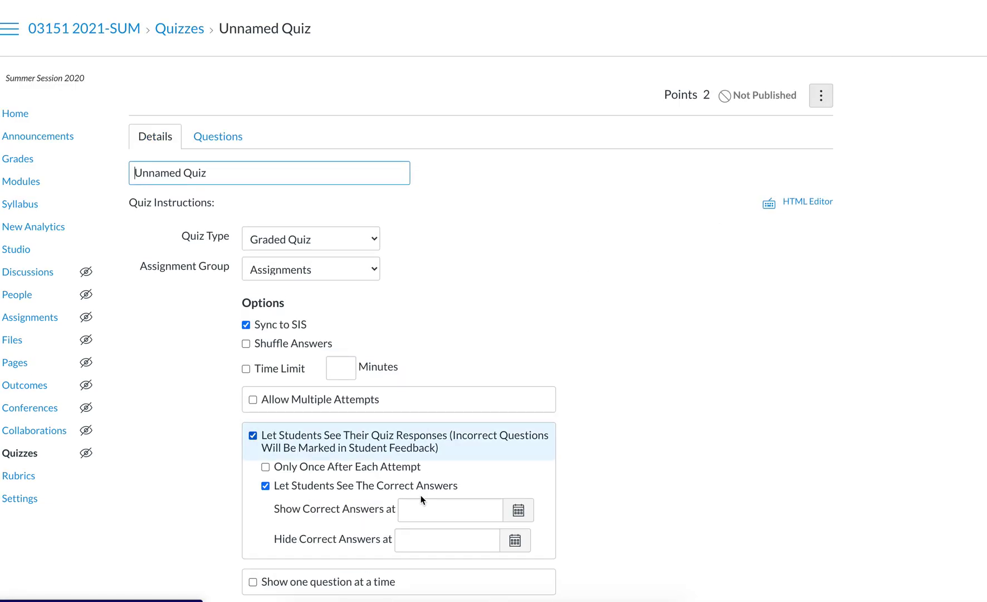
left_click(210, 137)
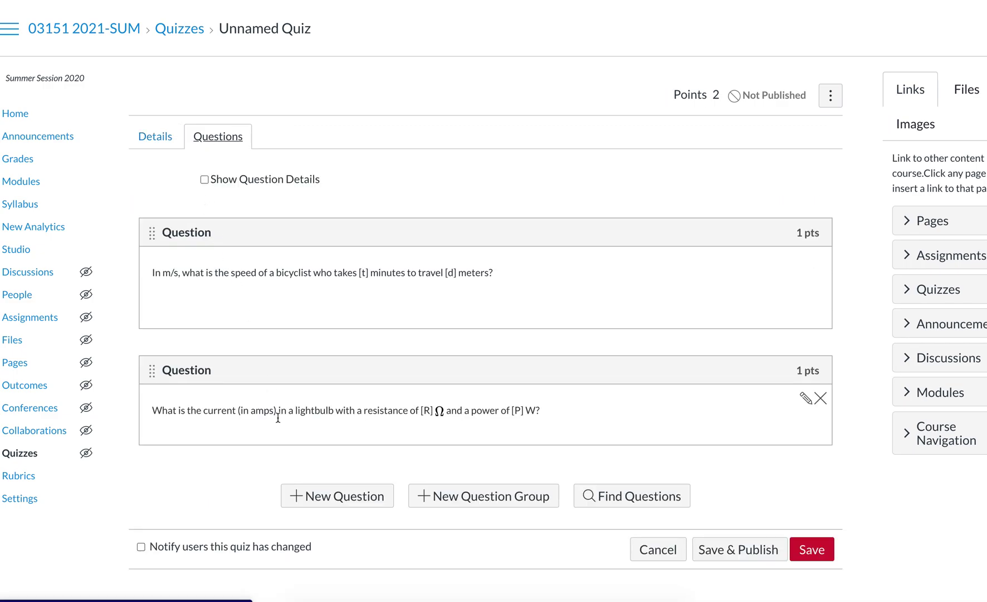
left_click(300, 496)
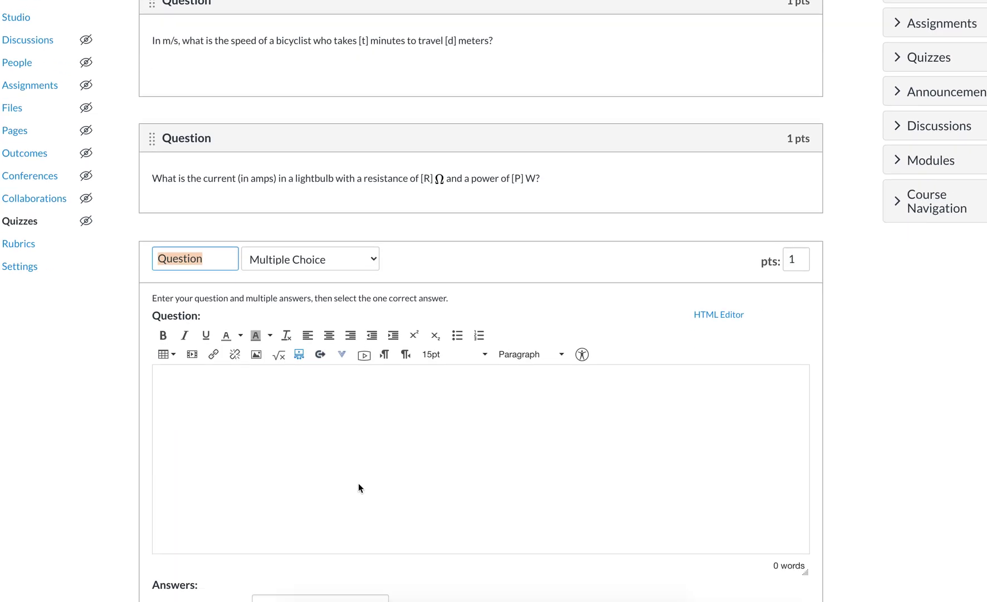
scroll(358, 488, "down", 3)
left_click(450, 258)
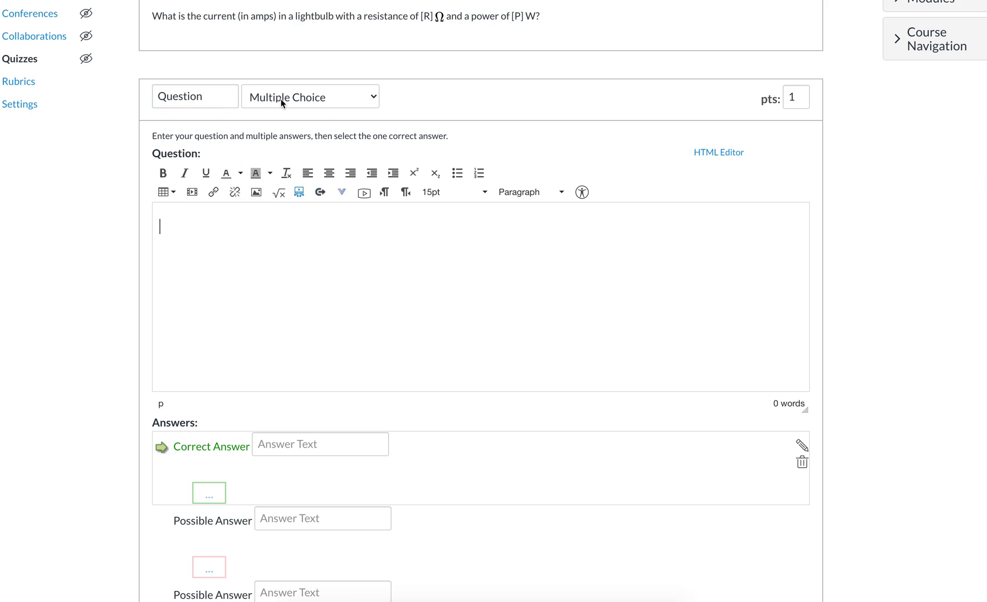
left_click(165, 191)
mouse_move(189, 216)
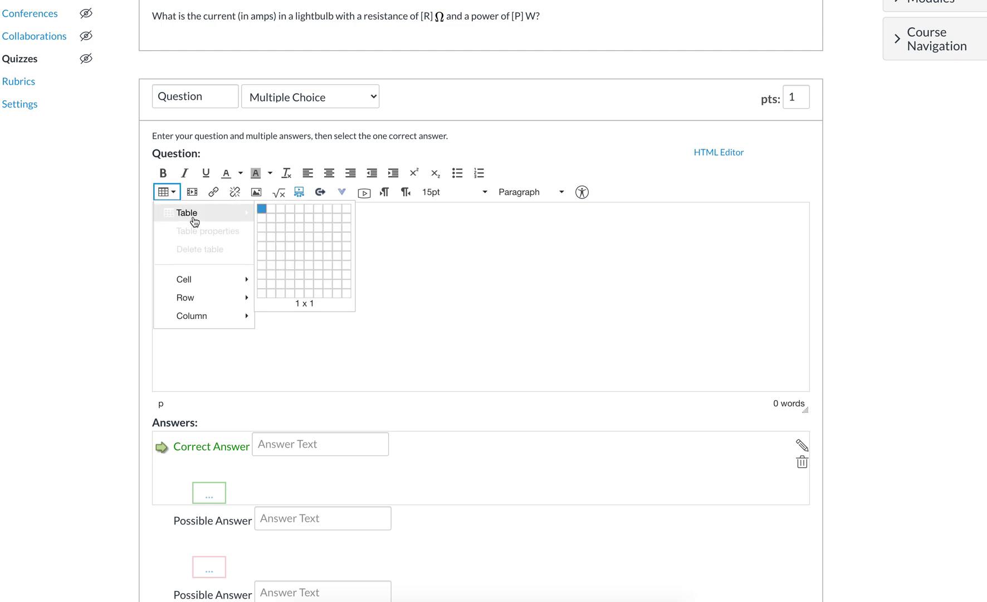
left_click(277, 225)
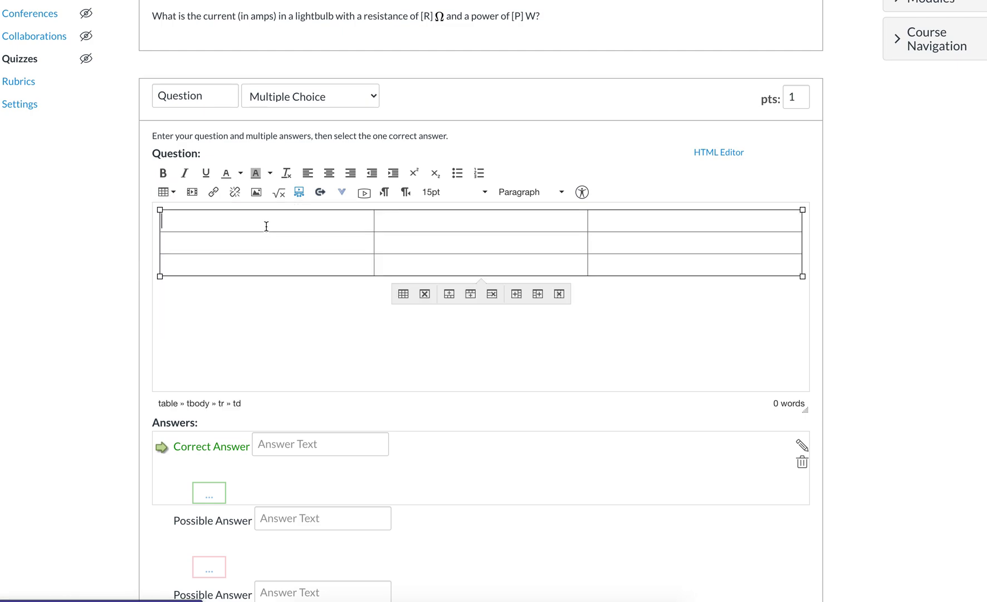
left_click_drag(802, 275, 430, 340)
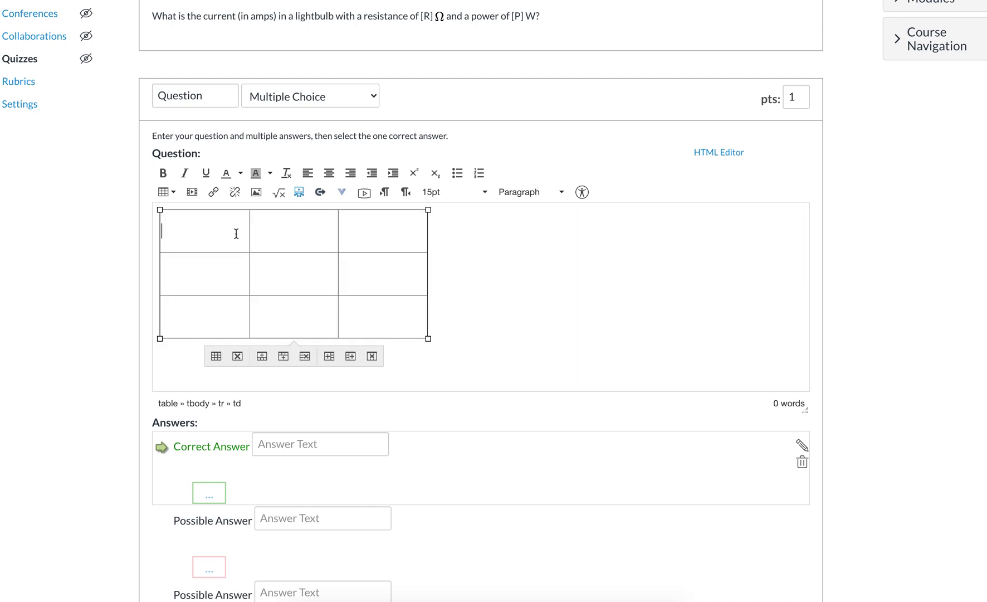
Fill the table with Heading 1, 2, 3, row labels A and B, and [cars], [trains] in row A
type("Heading ")
type("1")
type("2")
key("Tab")
type("3")
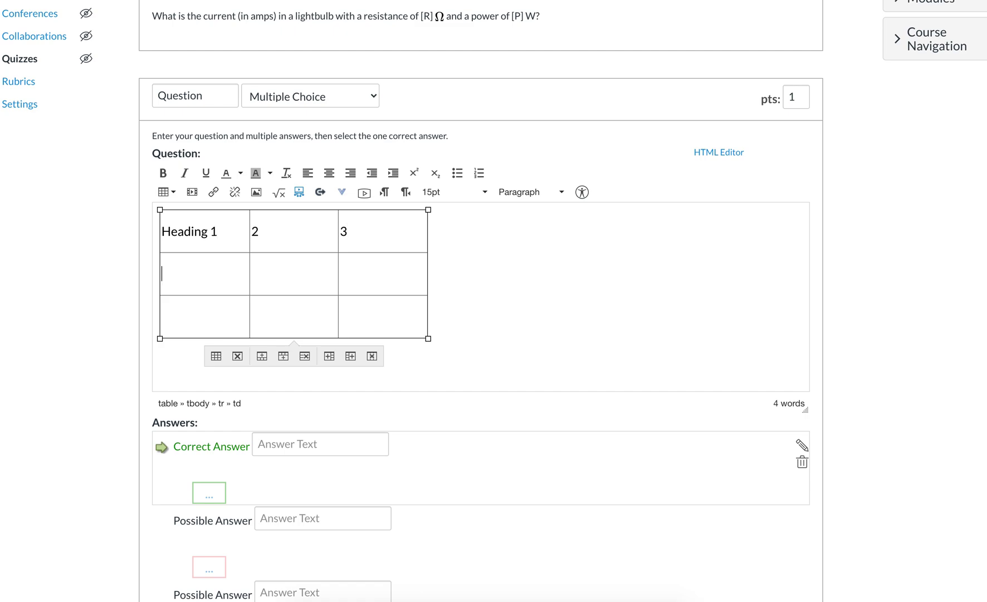
key("Tab")
type("A ")
type("B")
left_click(297, 281)
type("[cars]")
left_click(393, 275)
type("[ra")
key("BackSpace")
key("BackSpace")
type("trains]")
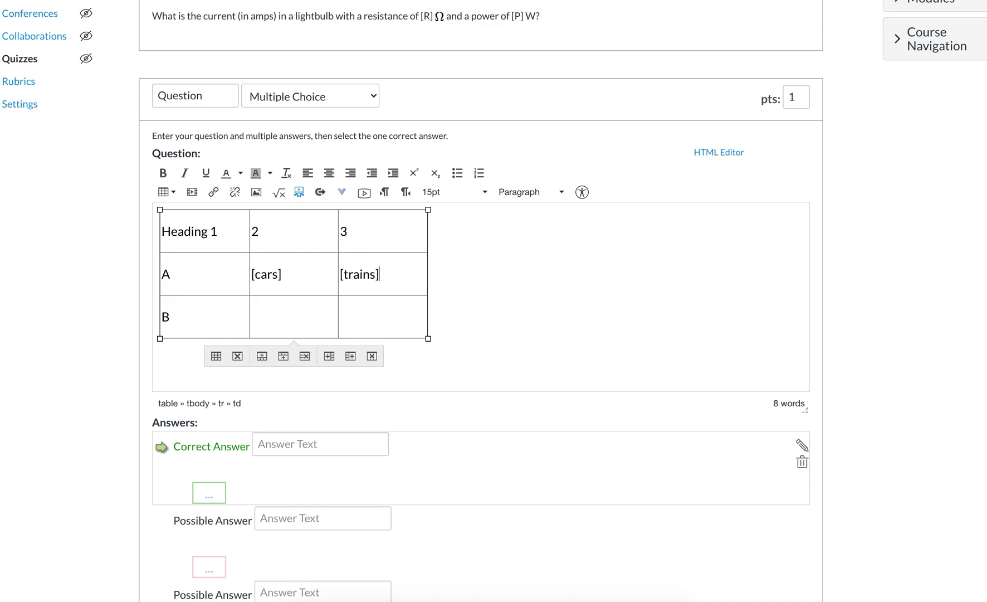
left_click(469, 295)
scroll(470, 295, "down", 2)
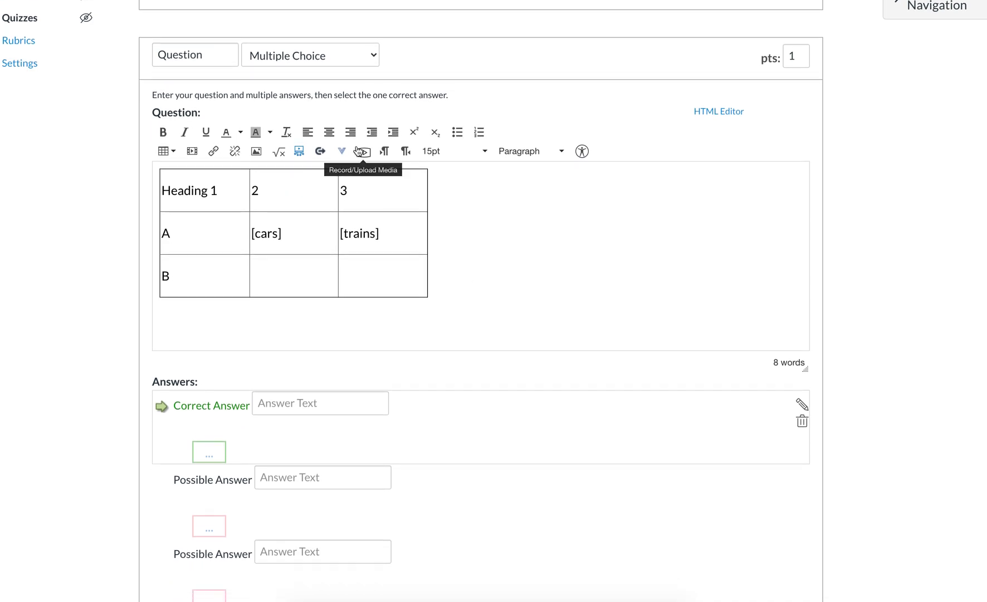
Change the table question's type to Formula Question
left_click(308, 55)
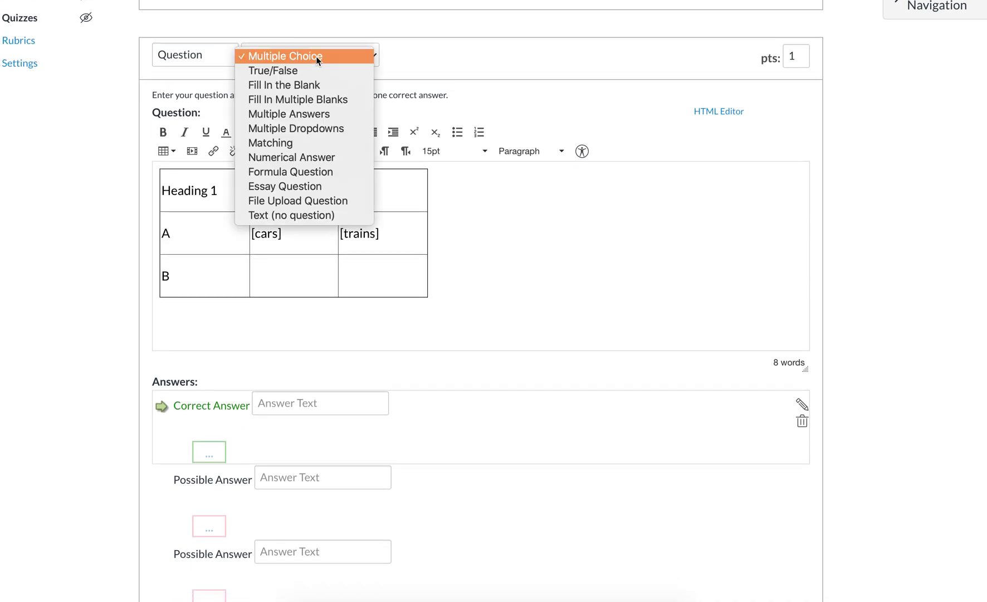
left_click(299, 177)
scroll(109, 391, "down", 3)
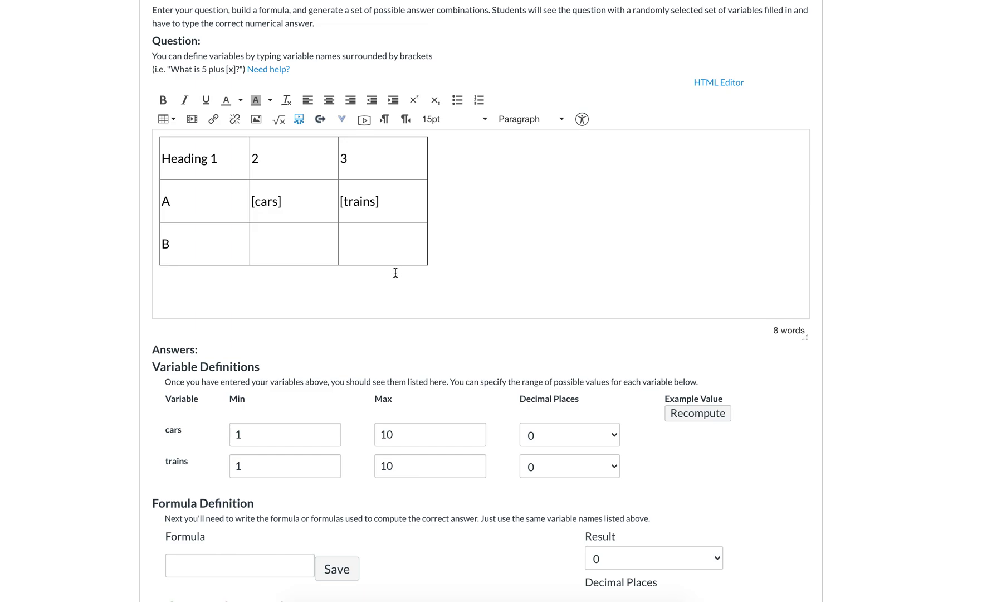
Delete [cars], [trains] and B from the table, then cancel the quiz edits
left_click_drag(441, 256, 300, 210)
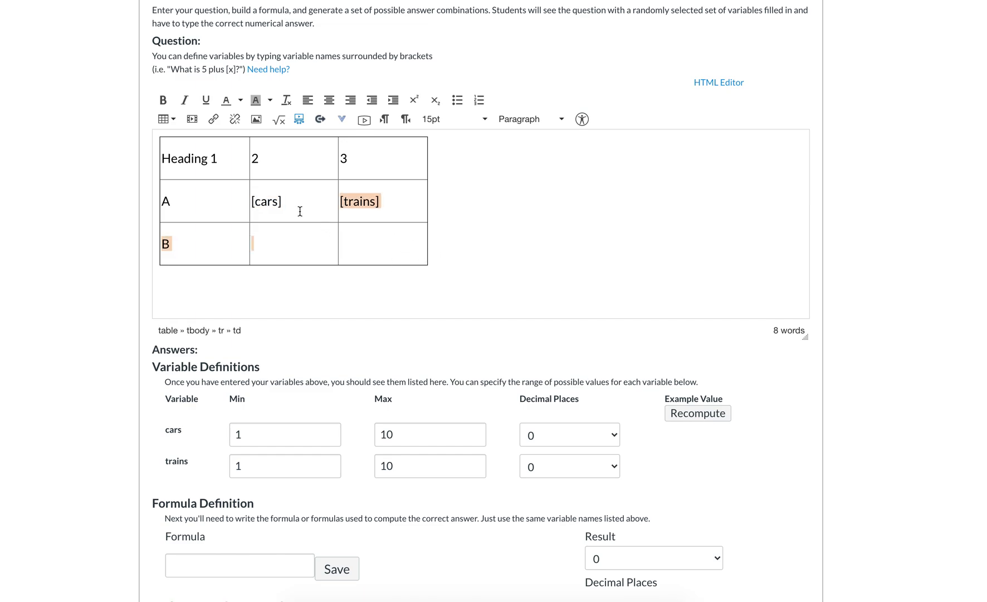
key("Delete")
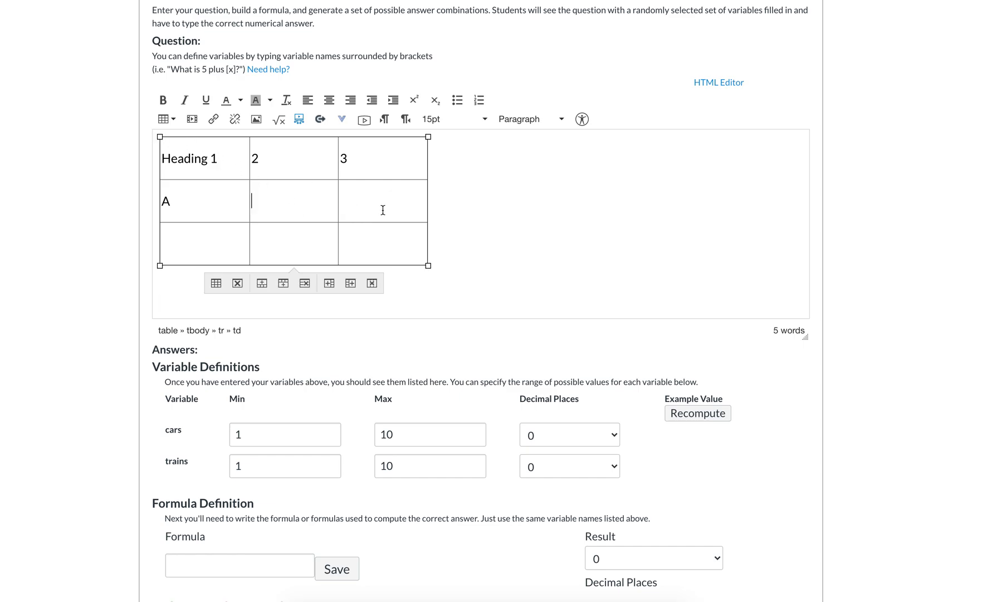
left_click(436, 256)
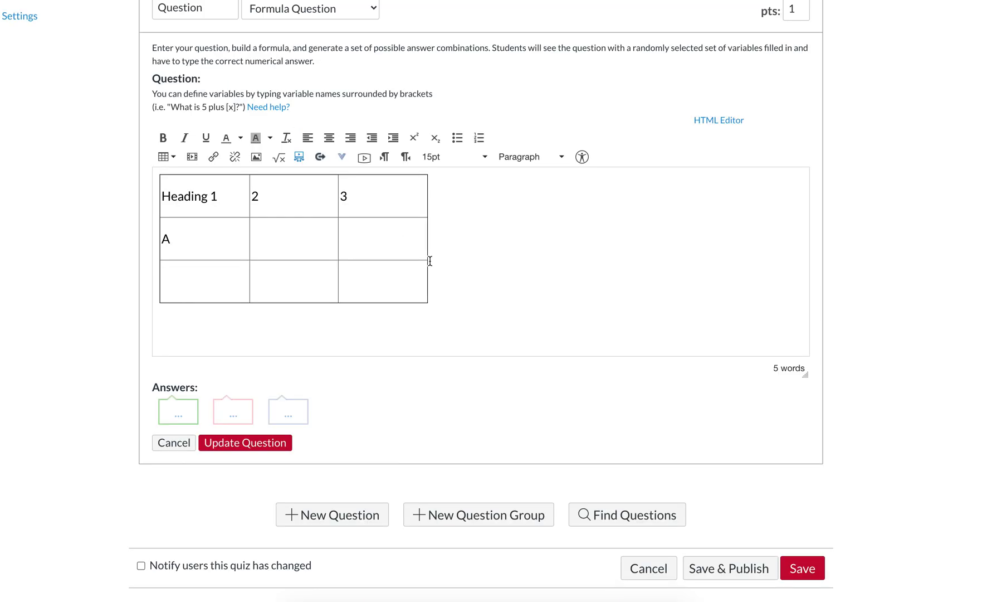
left_click(654, 559)
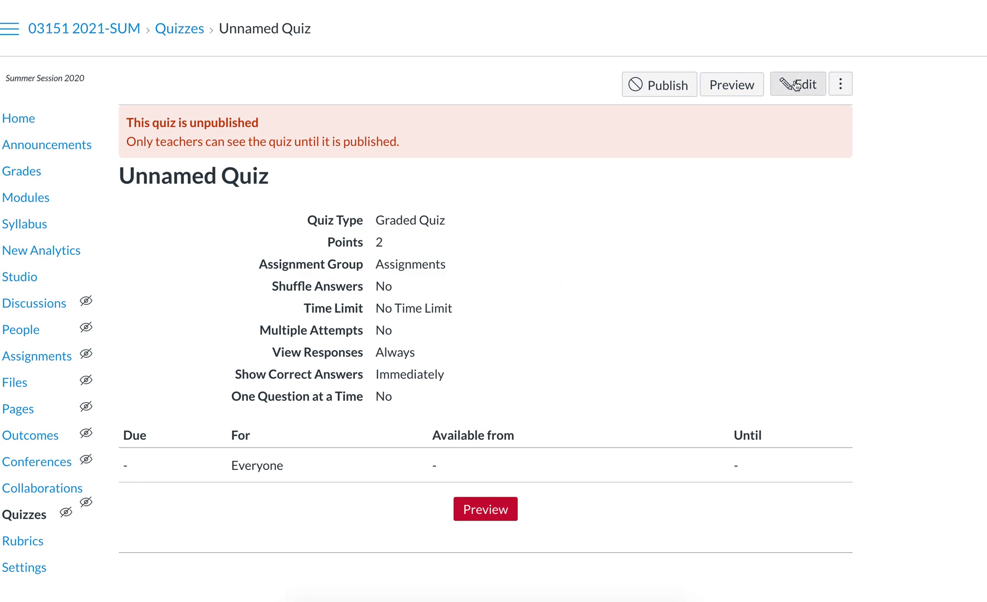
Reopen the quiz's questions, add a new question, and select the bicyclist question sentence
left_click(798, 84)
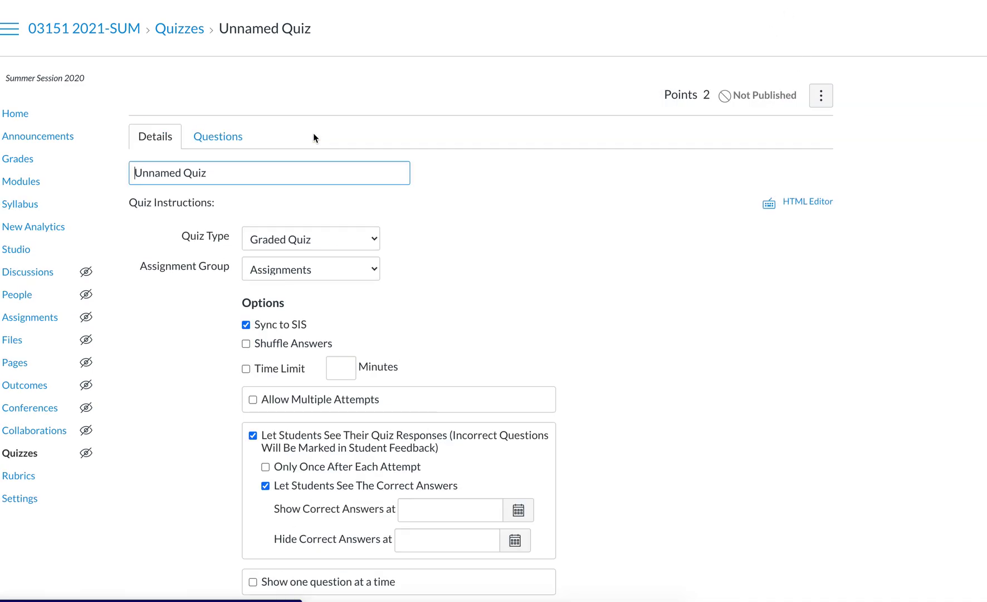
left_click(227, 136)
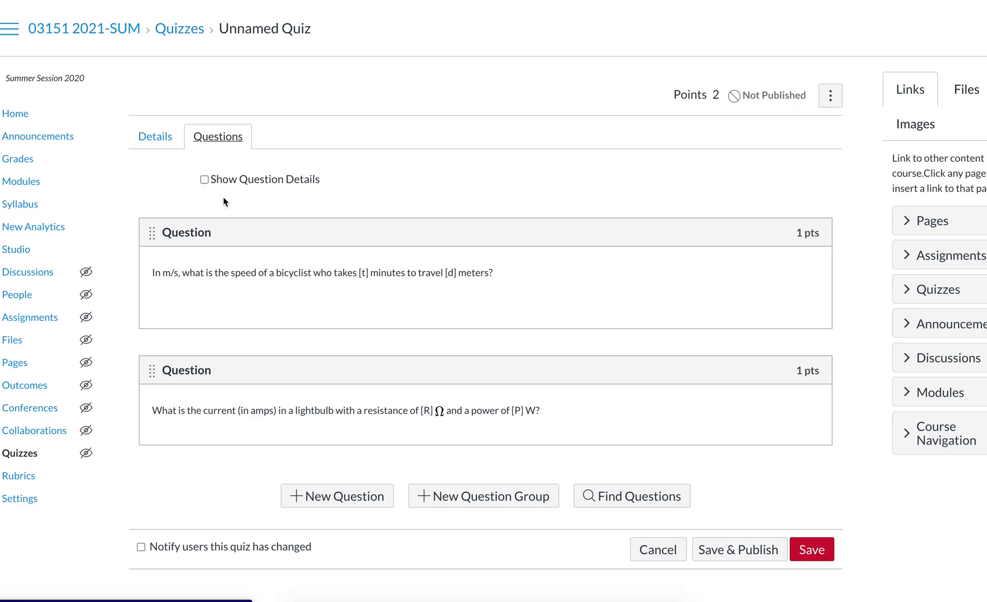
left_click(365, 503)
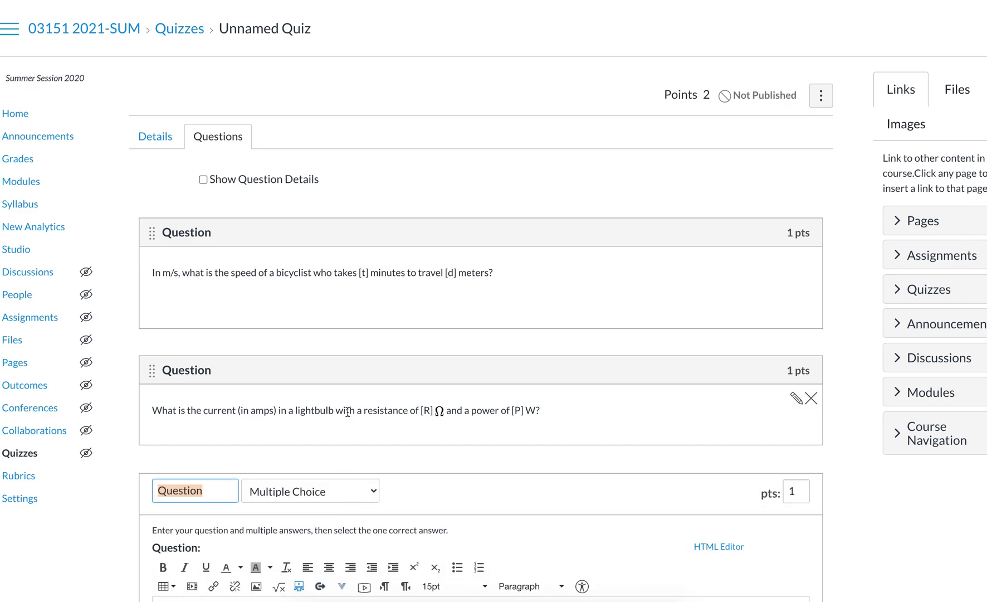
triple_click(289, 272)
key("ctrl+c")
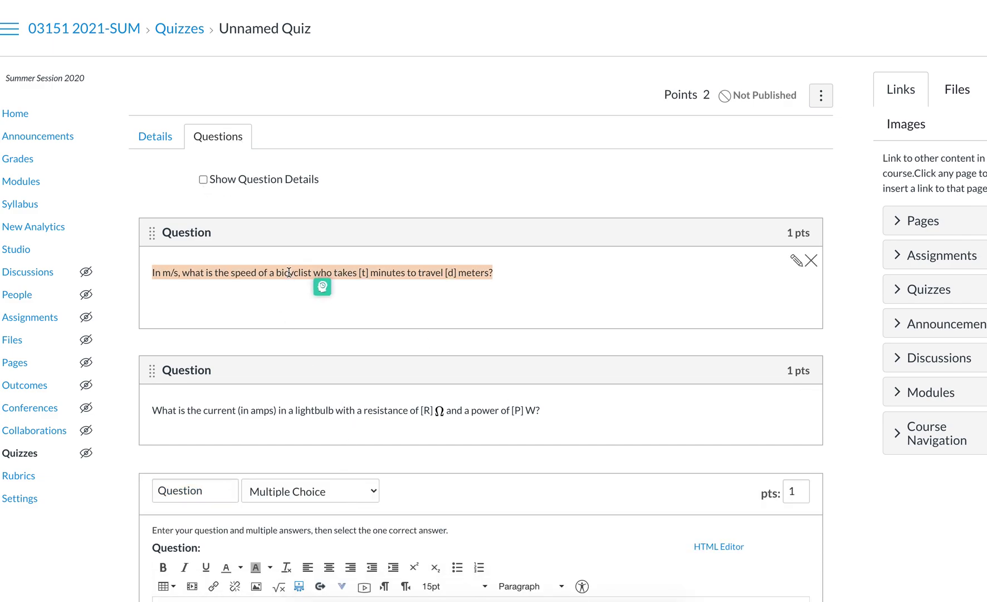
scroll(531, 351, "down", 5)
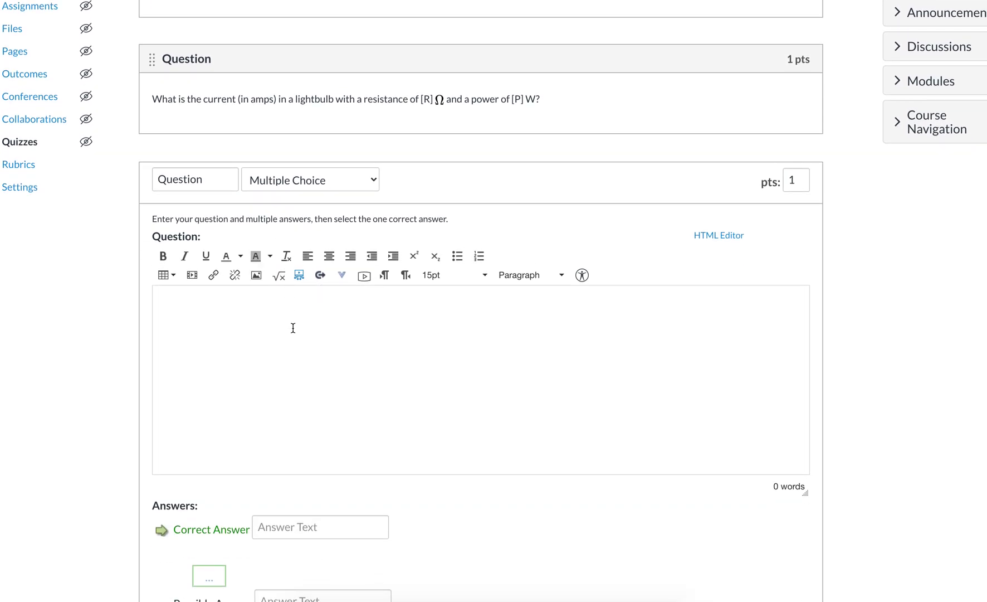
Paste the bicyclist speed question with [t] and [d] and make it a Formula Question
left_click(293, 328)
key("ctrl+v")
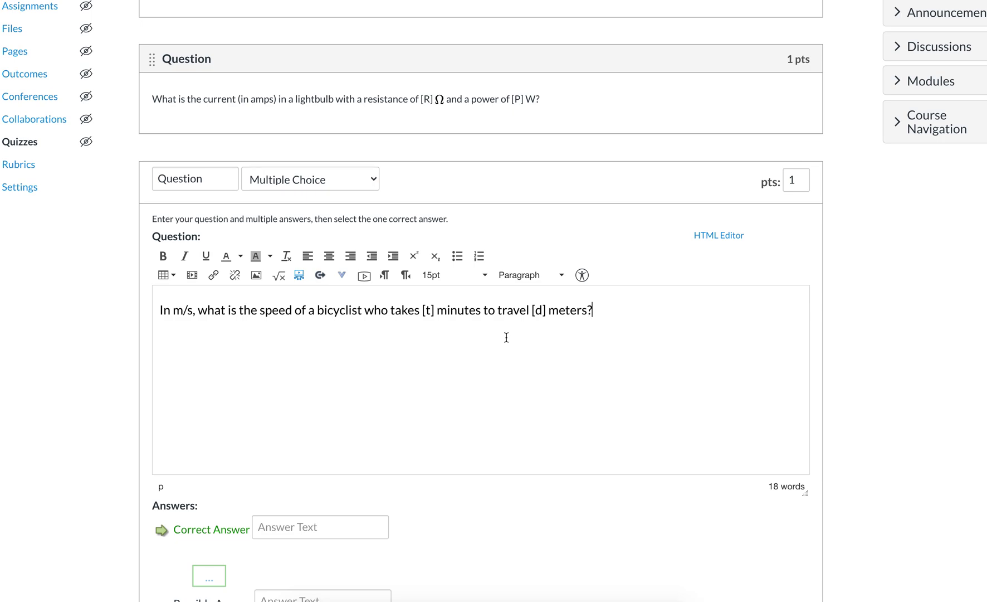
scroll(144, 322, "down", 1)
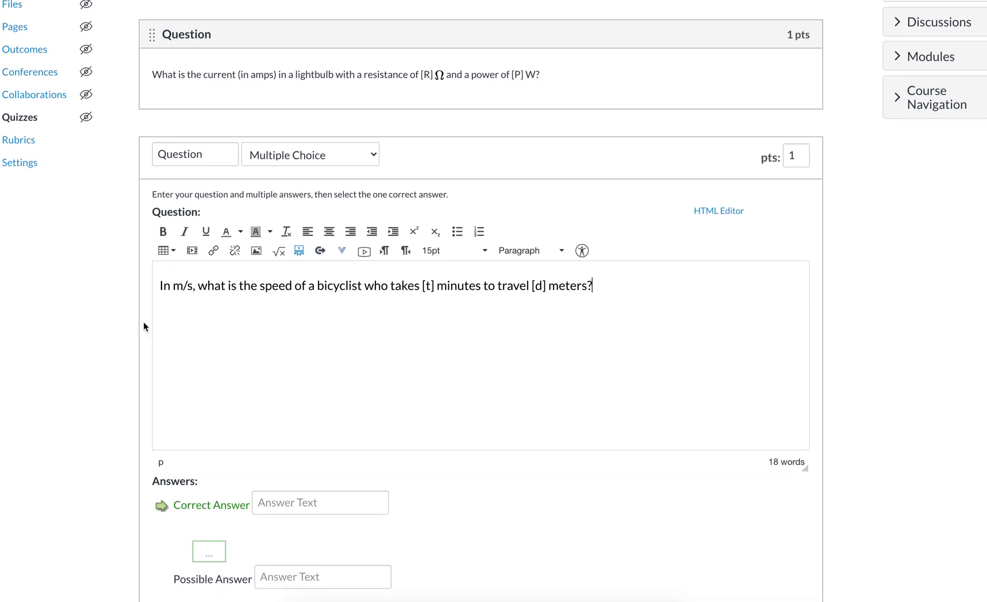
left_click(290, 148)
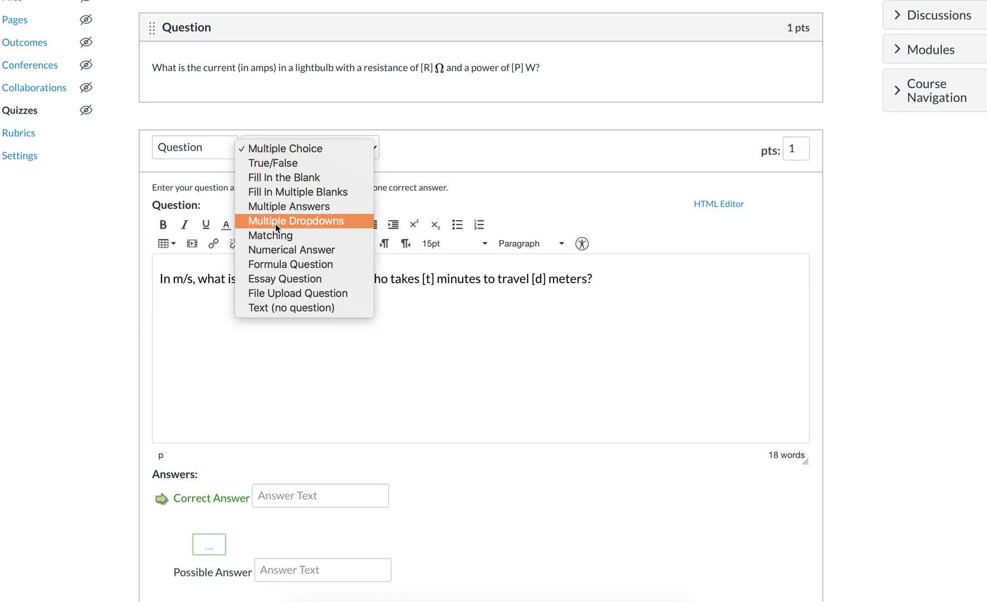
left_click(272, 265)
left_click(100, 373)
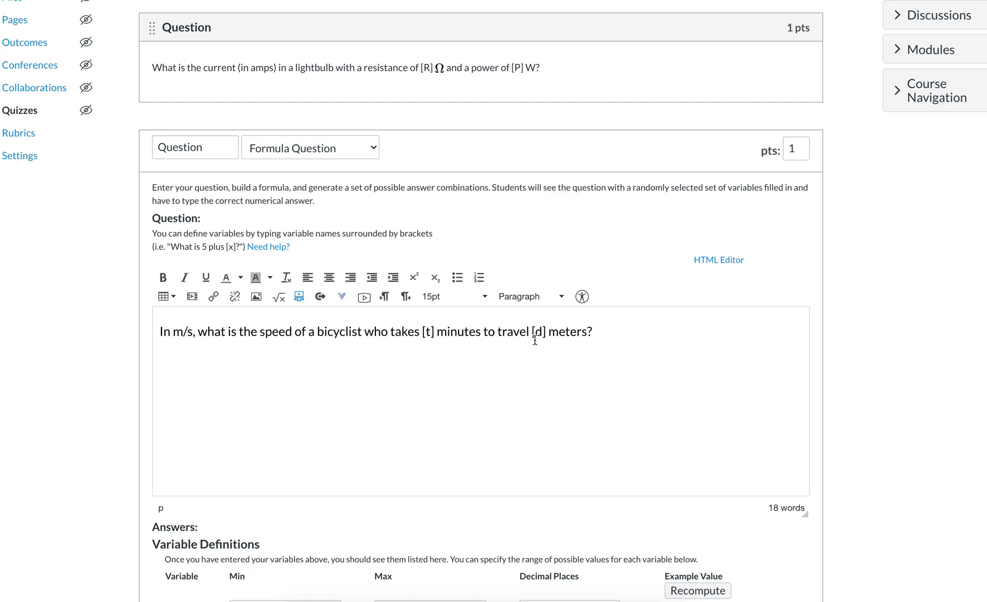
Give variable t a range of 1 to 4
scroll(383, 385, "down", 3)
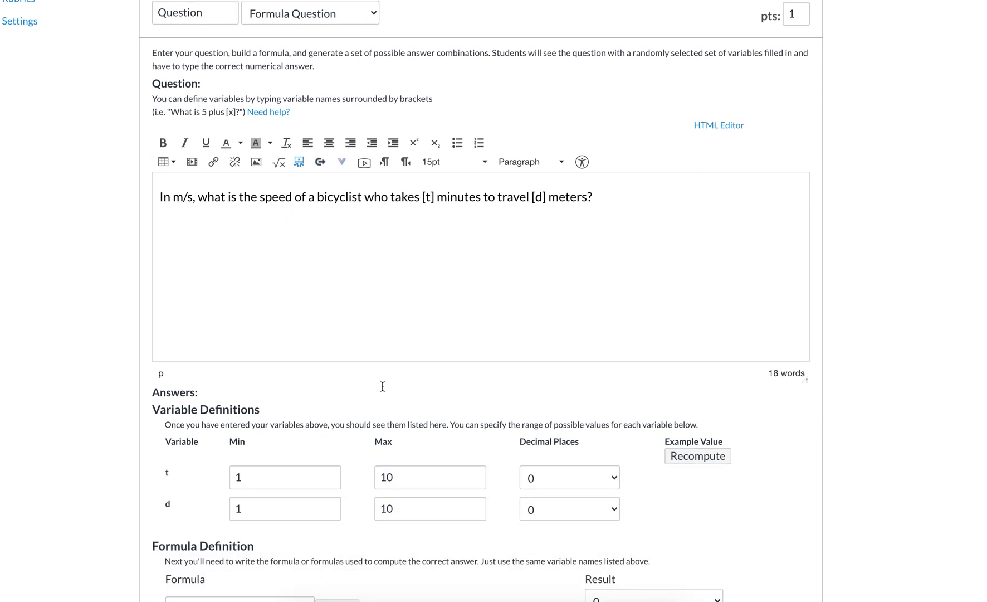
scroll(100, 437, "up", 1)
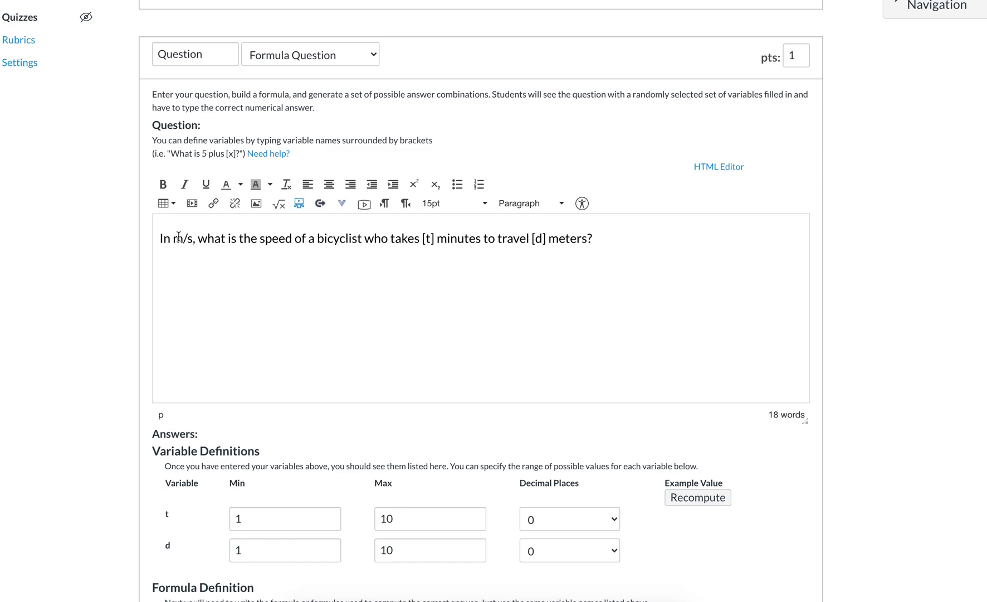
left_click_drag(172, 238, 192, 243)
left_click(266, 253)
scroll(392, 335, "down", 3)
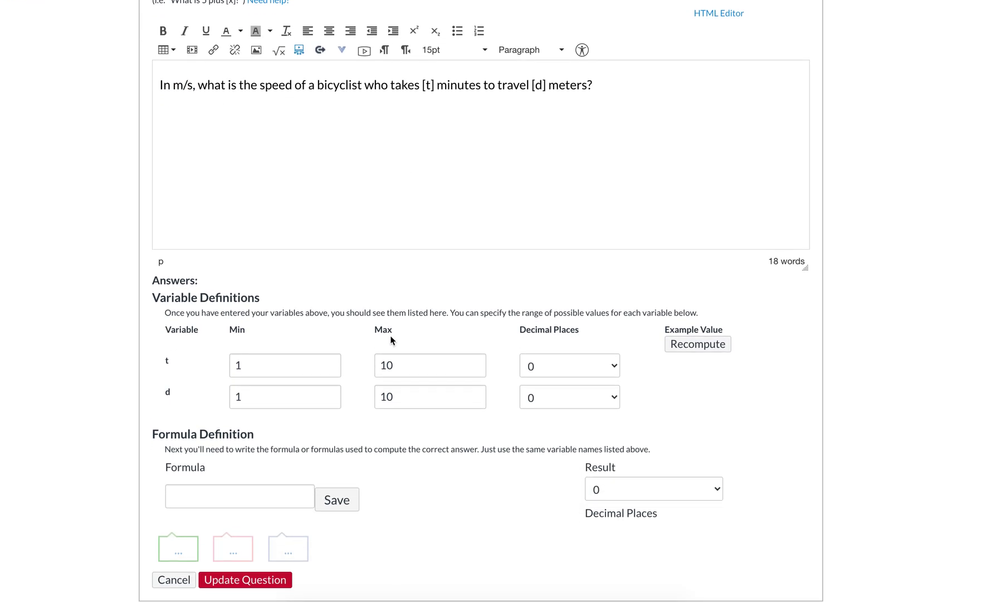
left_click(287, 371)
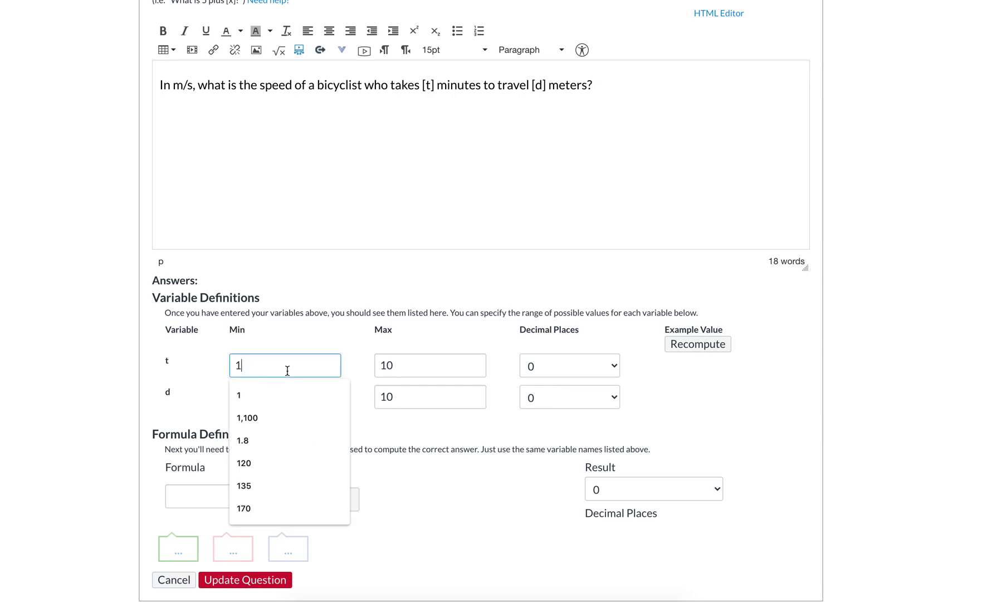
left_click(384, 364)
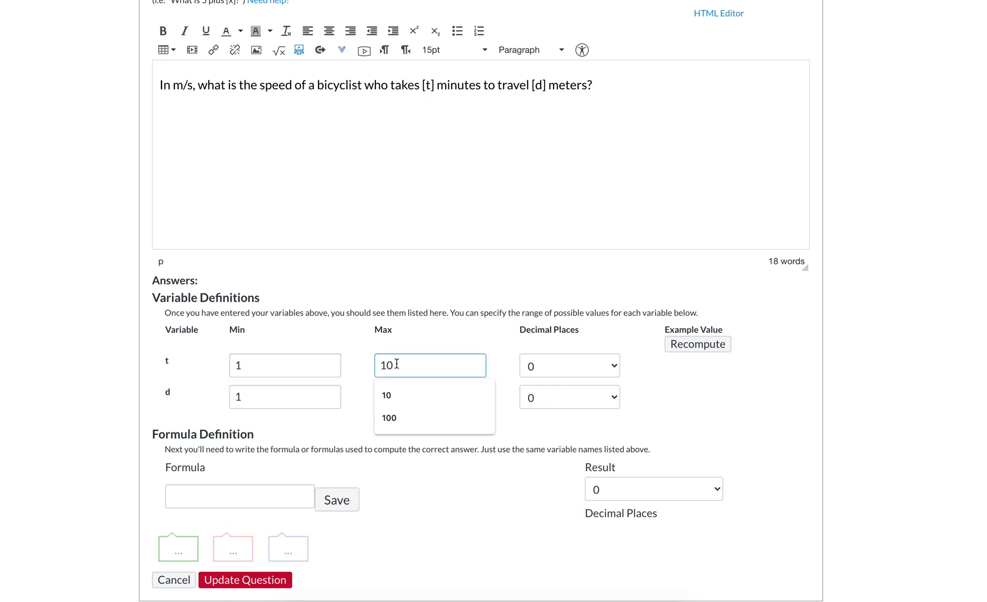
key("BackSpace")
key("BackSpace")
type("4")
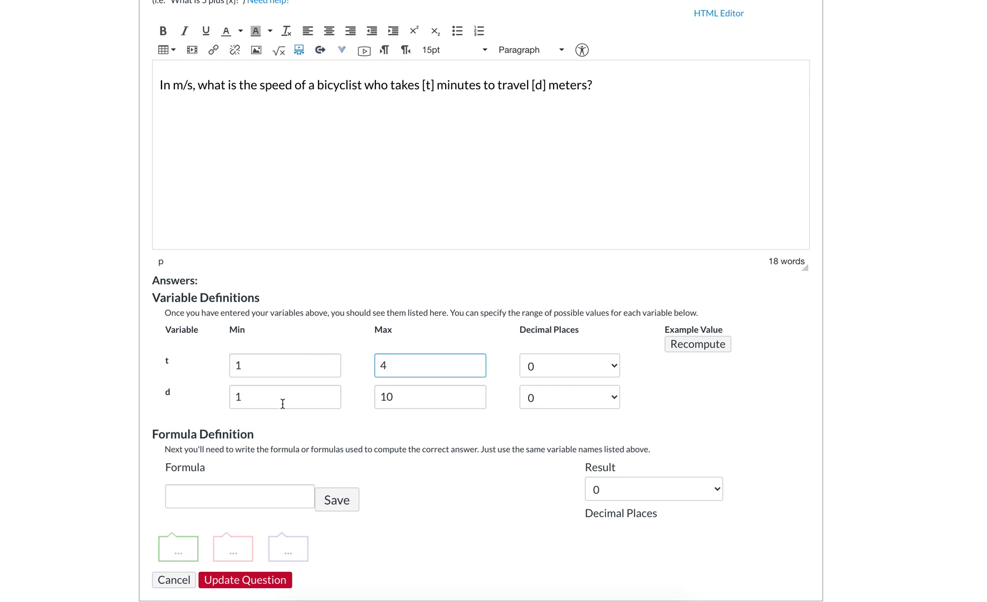
Give variable d a range of 1,000 to 2,000 as whole numbers
left_click(282, 402)
key("BackSpace")
type("1,")
type("000")
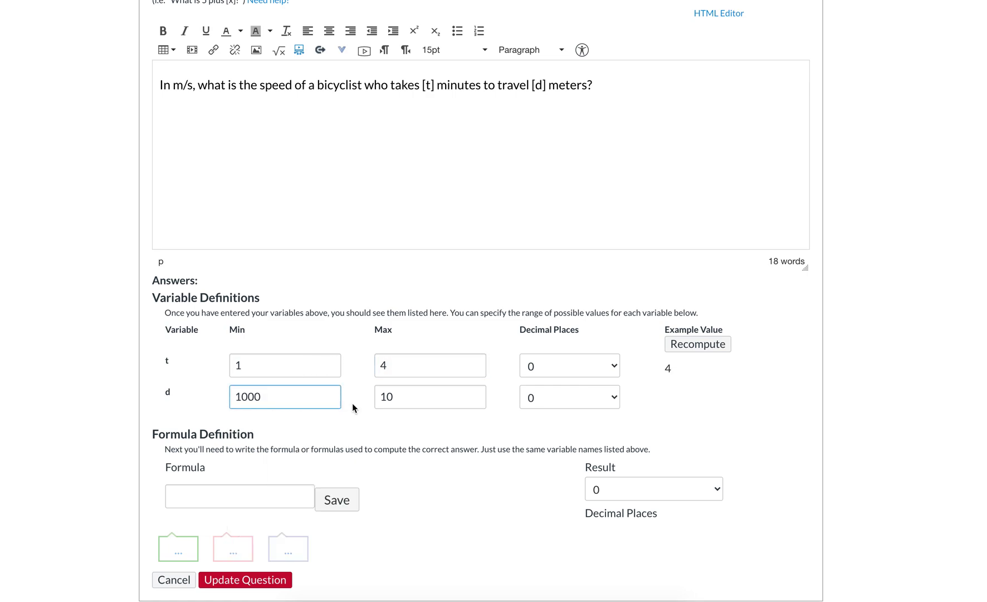
left_click(435, 397)
type("10")
key("BackSpace")
key("BackSpace")
type("2000")
left_click(470, 423)
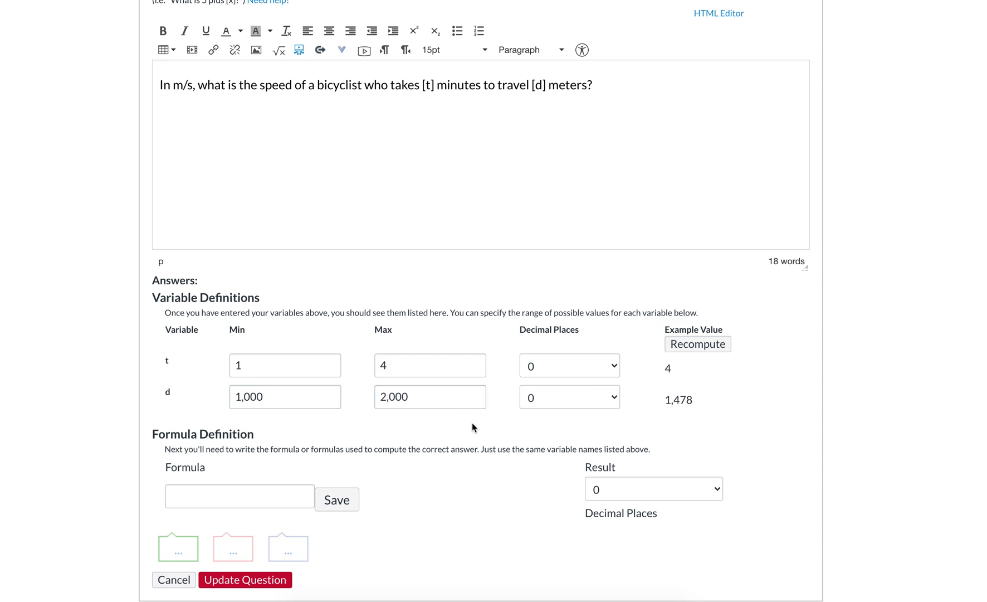
Recompute several times to check sample values of t and d, ending at 1 and 1,855
left_click(708, 347)
left_click(708, 347)
left_click(708, 347)
left_click(708, 347)
left_click(708, 347)
left_click(696, 341)
left_click(695, 341)
left_click(696, 341)
scroll(374, 446, "down", 2)
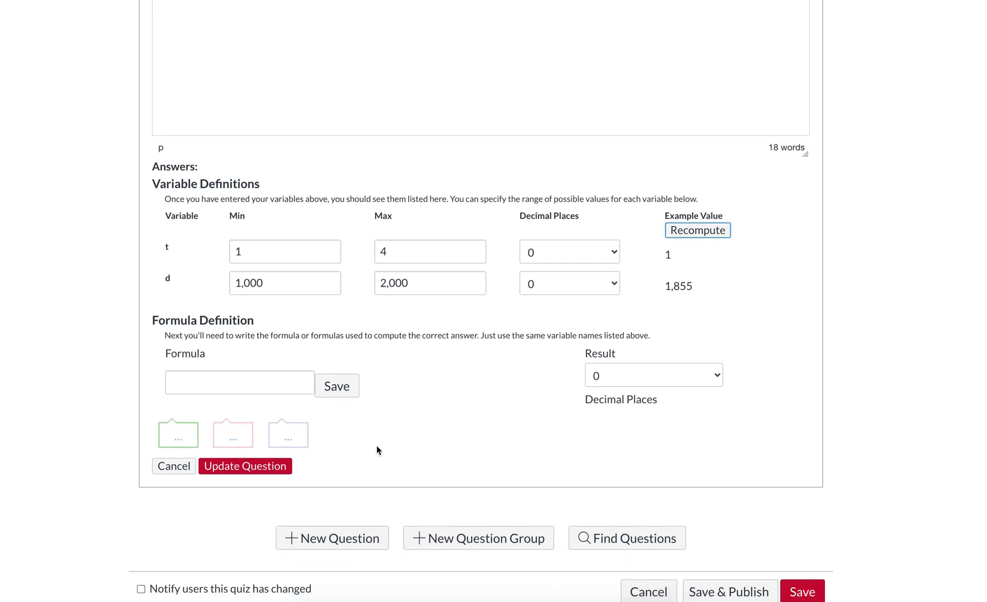
Add d/t as the answer formula
left_click(271, 392)
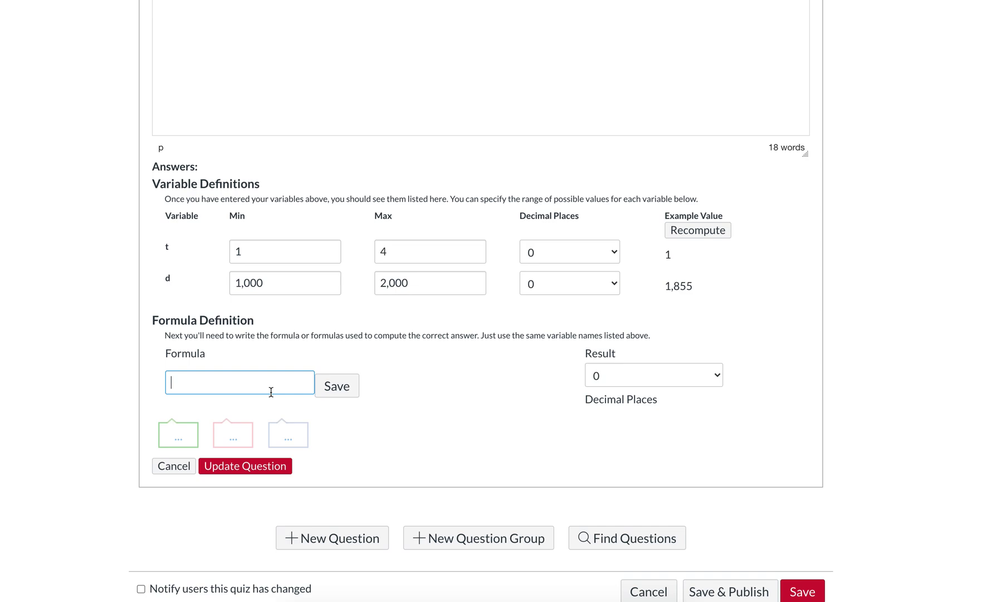
scroll(271, 393, "up", 2)
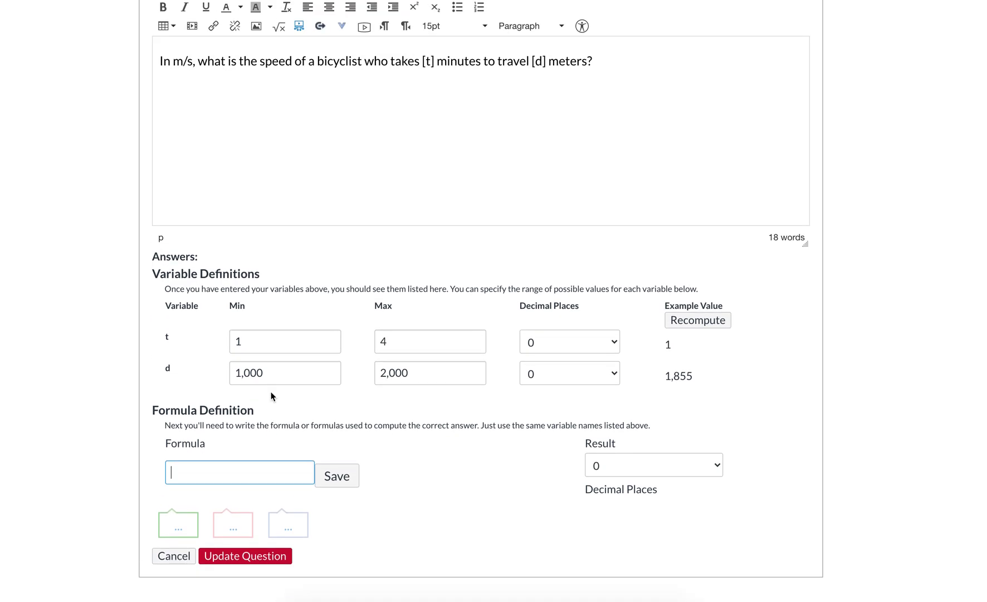
type("d/t")
left_click(338, 475)
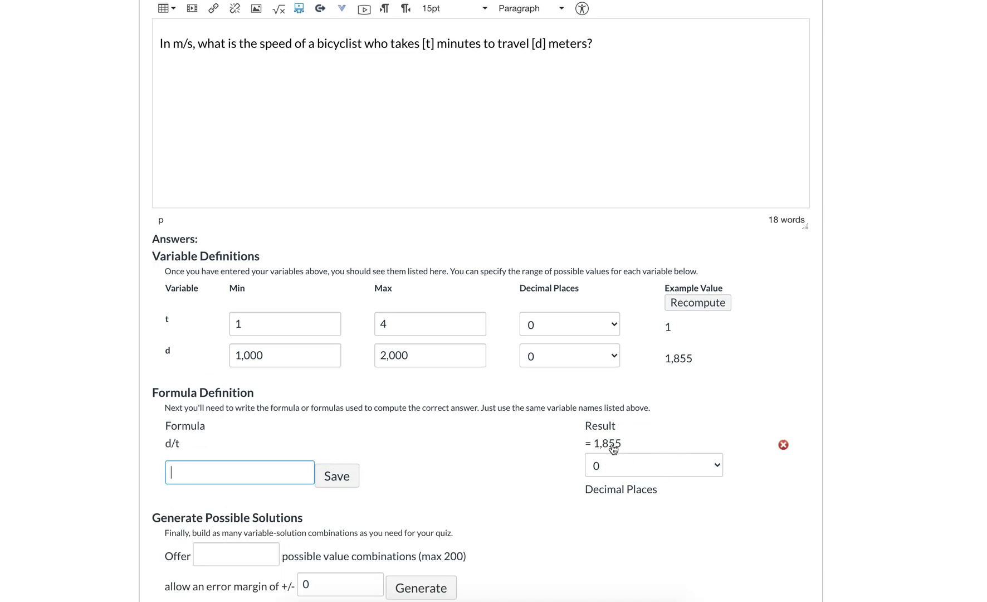
Replace the formula with d/(t*60) and round results to 1 decimal place
scroll(520, 402, "up", 2)
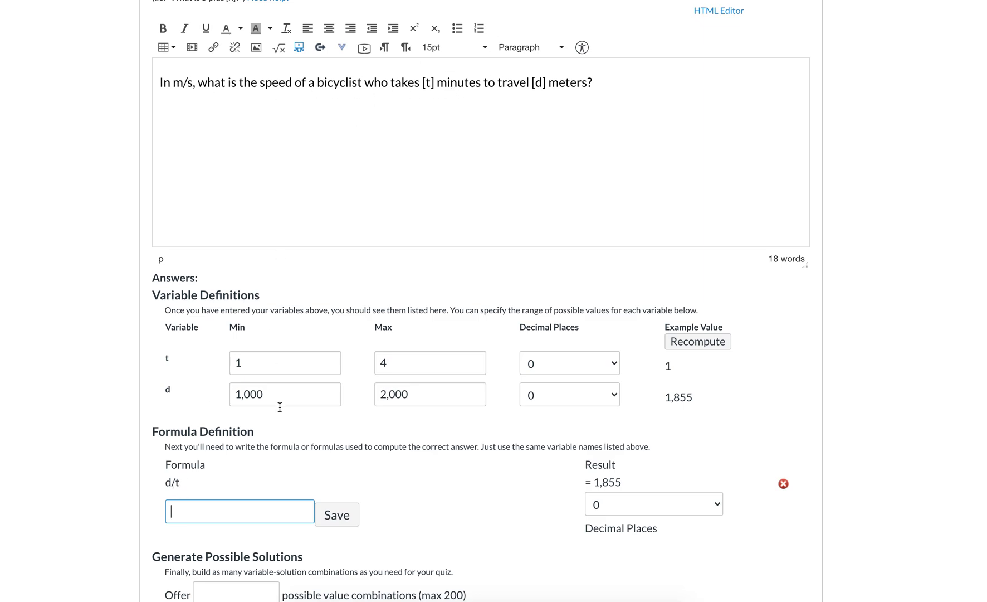
left_click(784, 484)
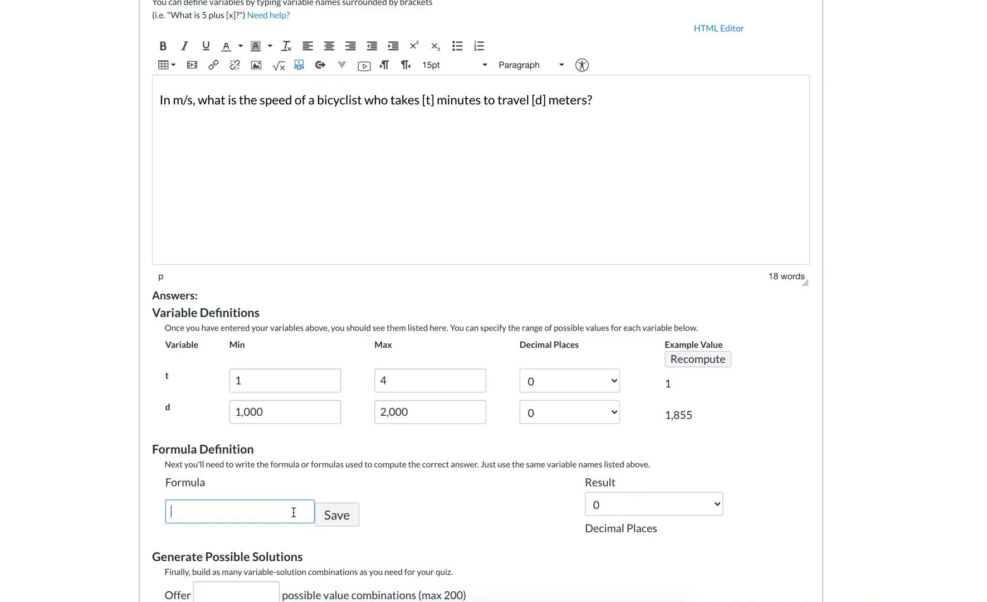
type("d/(t*60)")
left_click(346, 521)
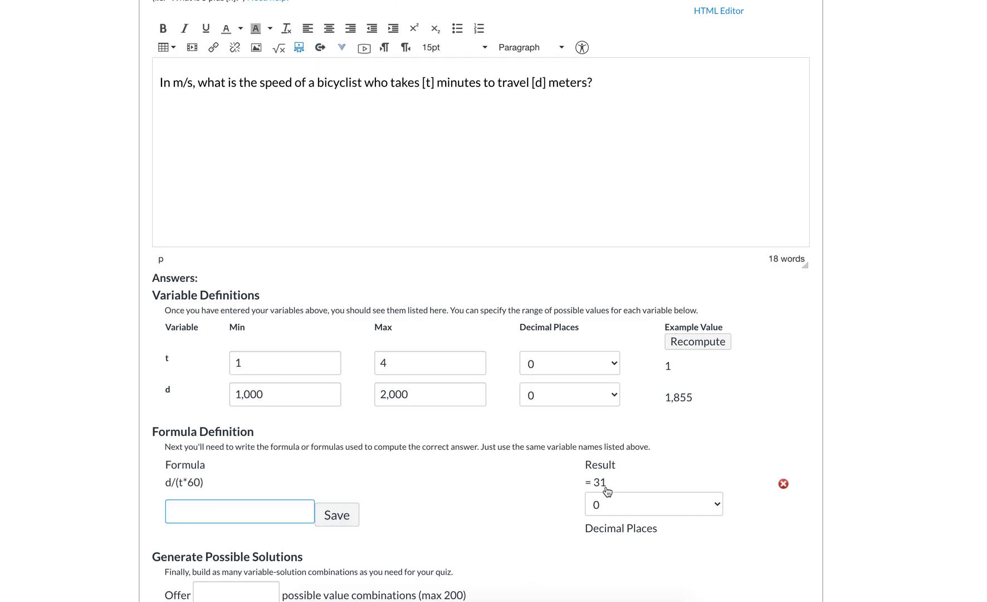
left_click(616, 508)
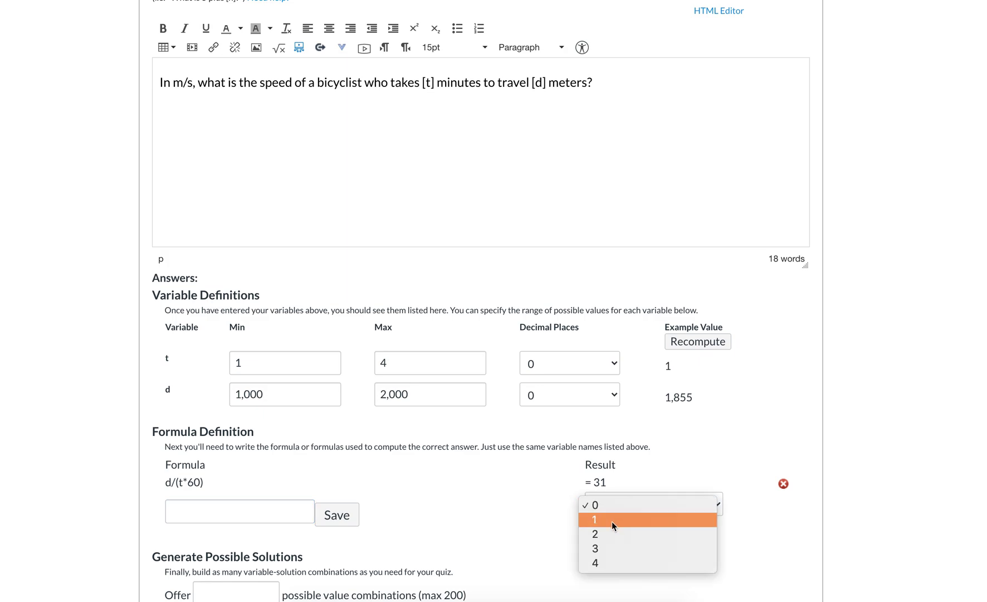
left_click(612, 520)
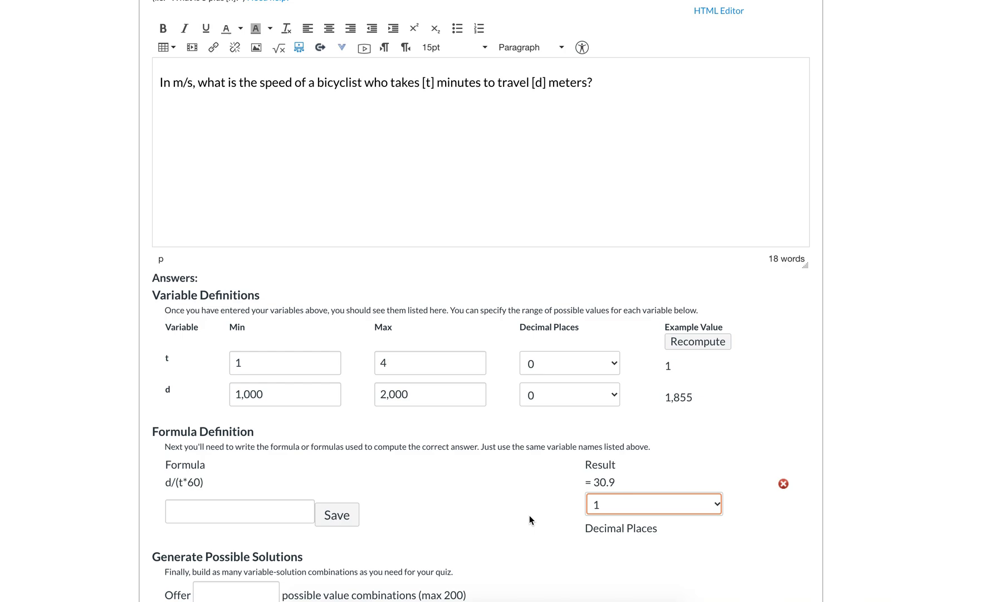
Recompute the example values five times, ending with t = 4, d = 1,796, result 7.5
scroll(529, 515, "down", 2)
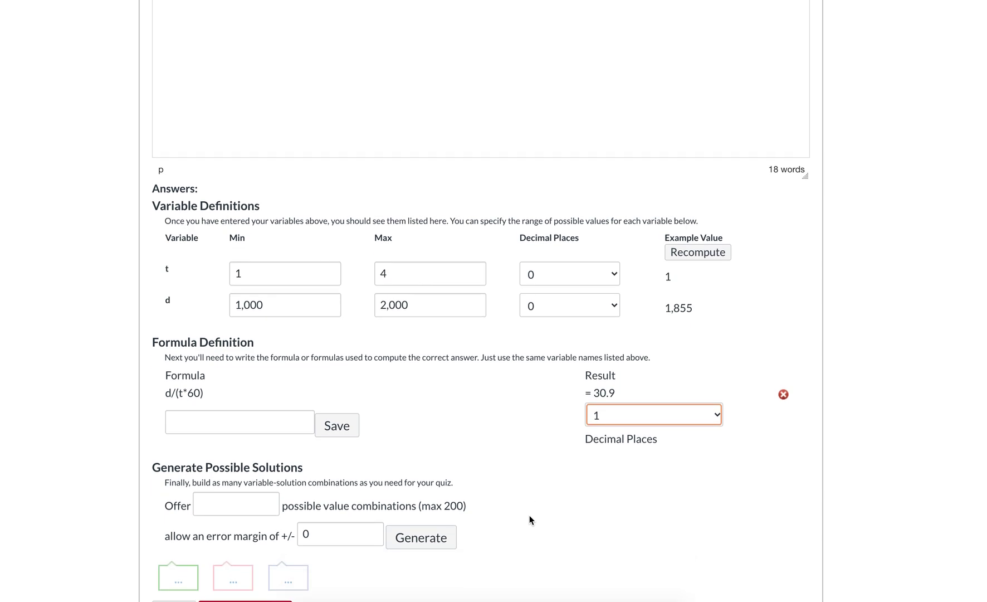
scroll(529, 519, "down", 1)
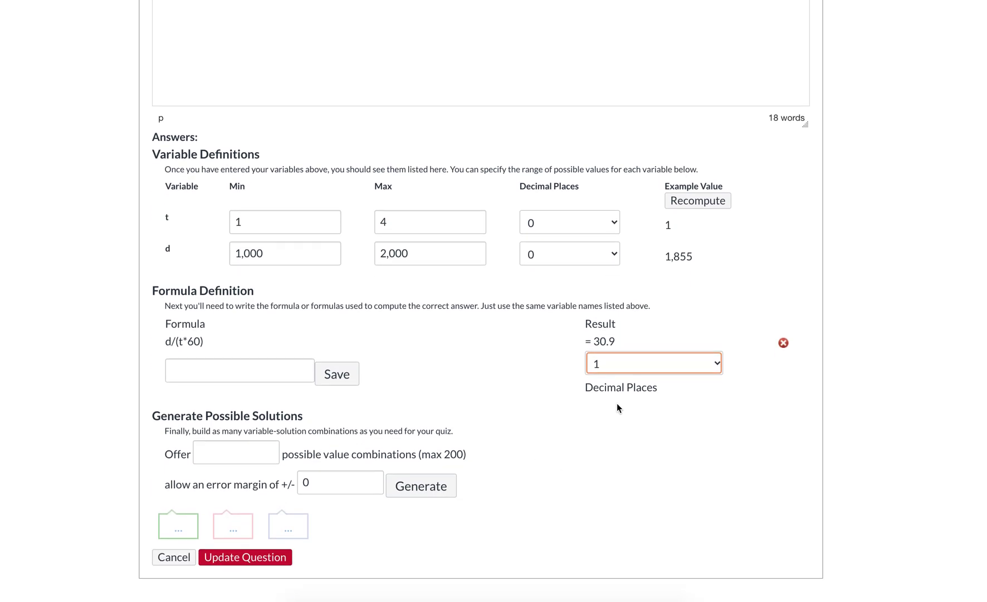
left_click(678, 205)
left_click(679, 205)
left_click(679, 205)
left_click(679, 205)
left_click(680, 205)
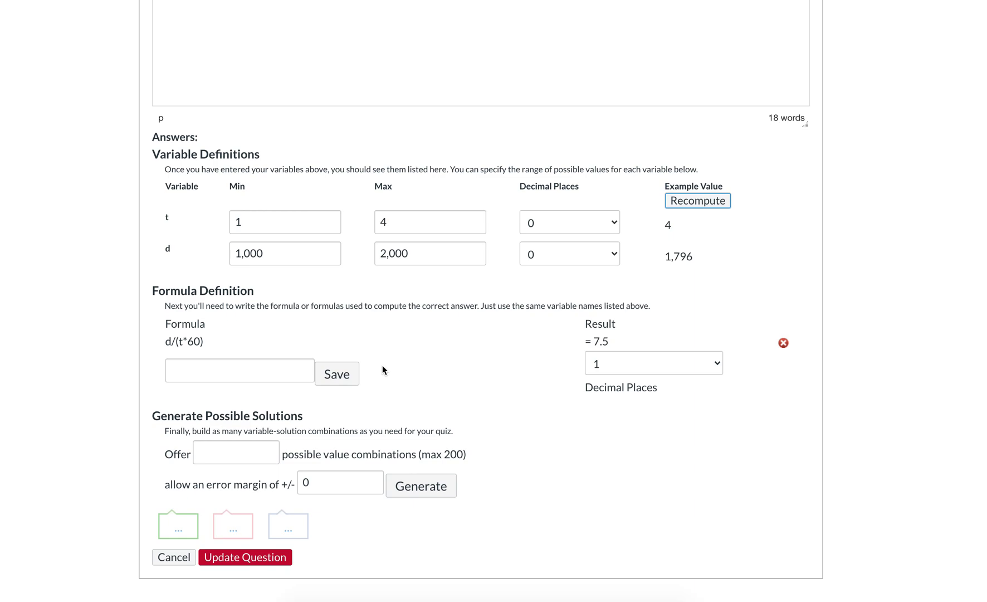
Generate 50 value combinations with a 2% error margin
left_click(257, 451)
scroll(251, 453, "down", 2)
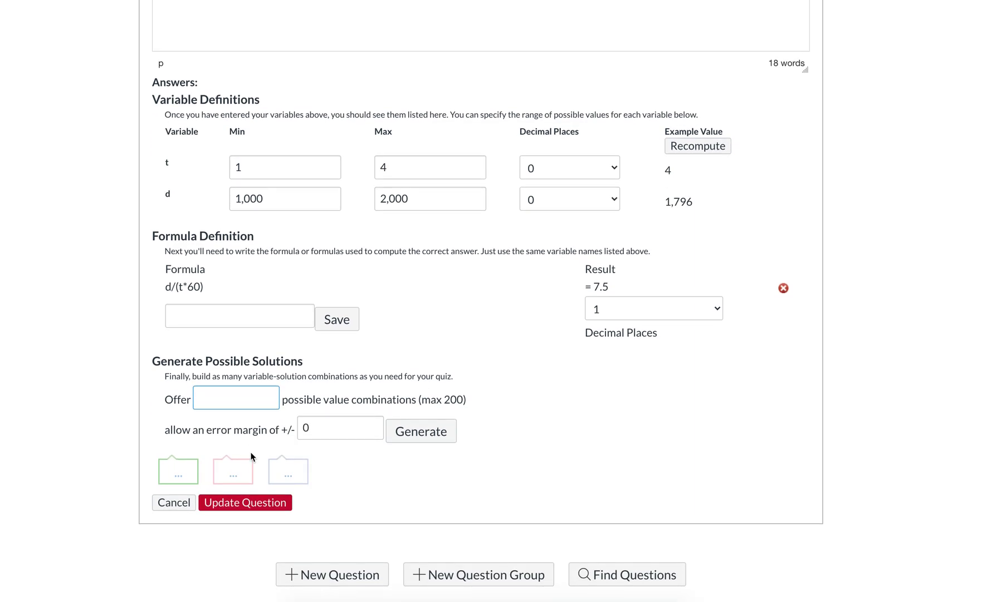
type("50")
left_click(346, 428)
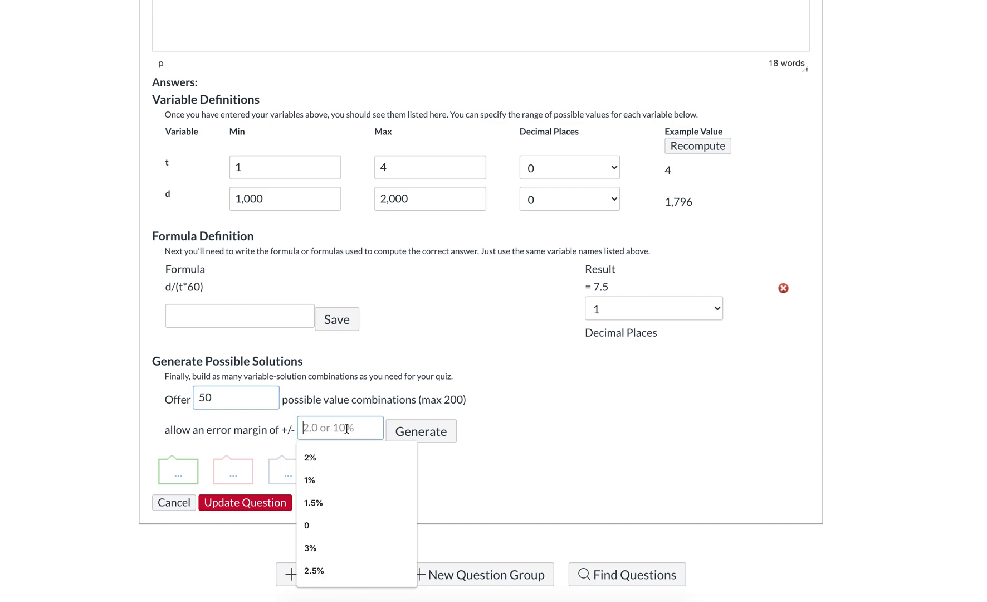
type("2%")
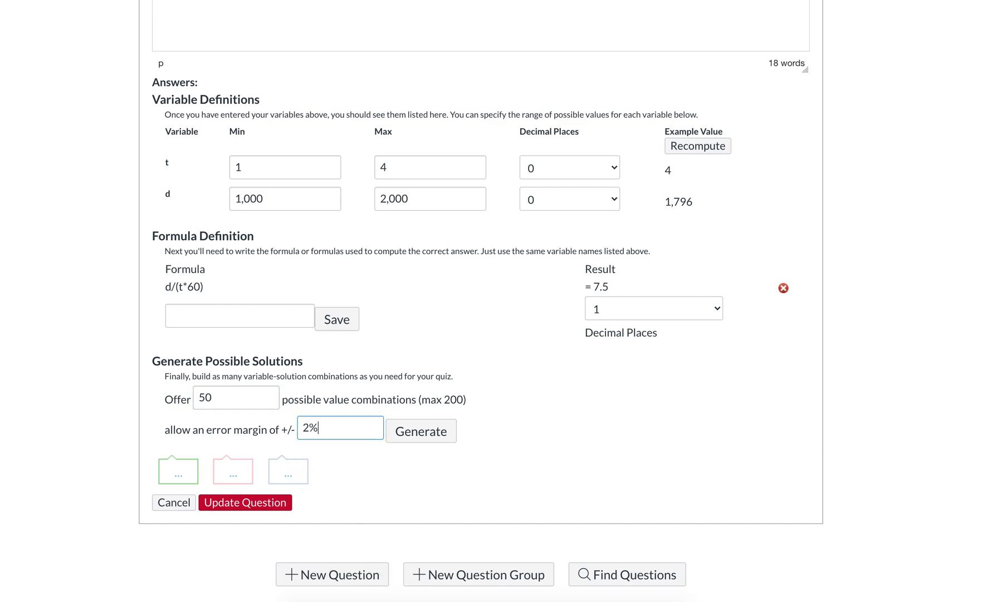
left_click(415, 434)
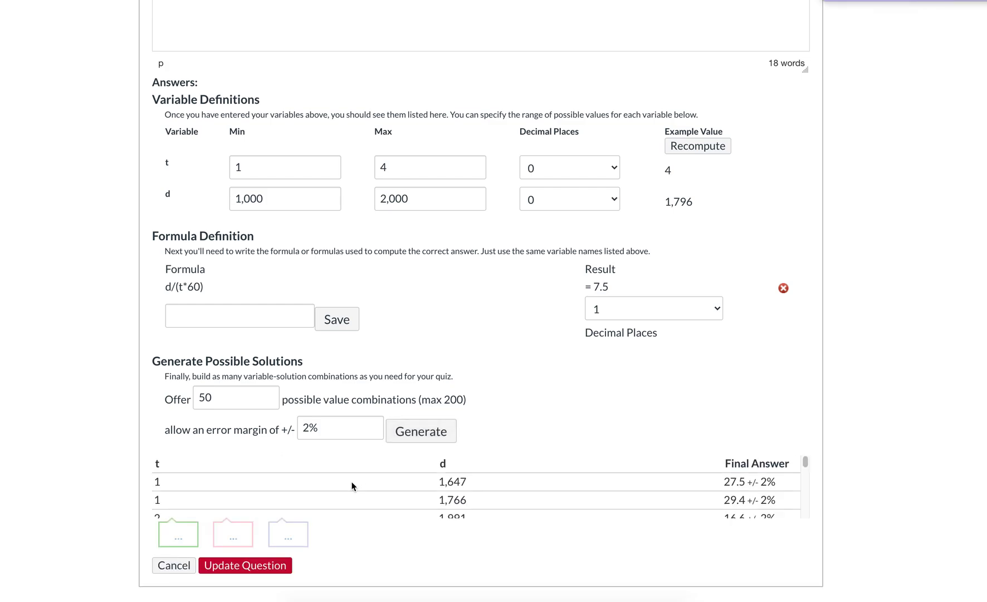
Save the finished bicyclist question into the quiz
scroll(352, 483, "down", 3)
scroll(352, 486, "down", 1)
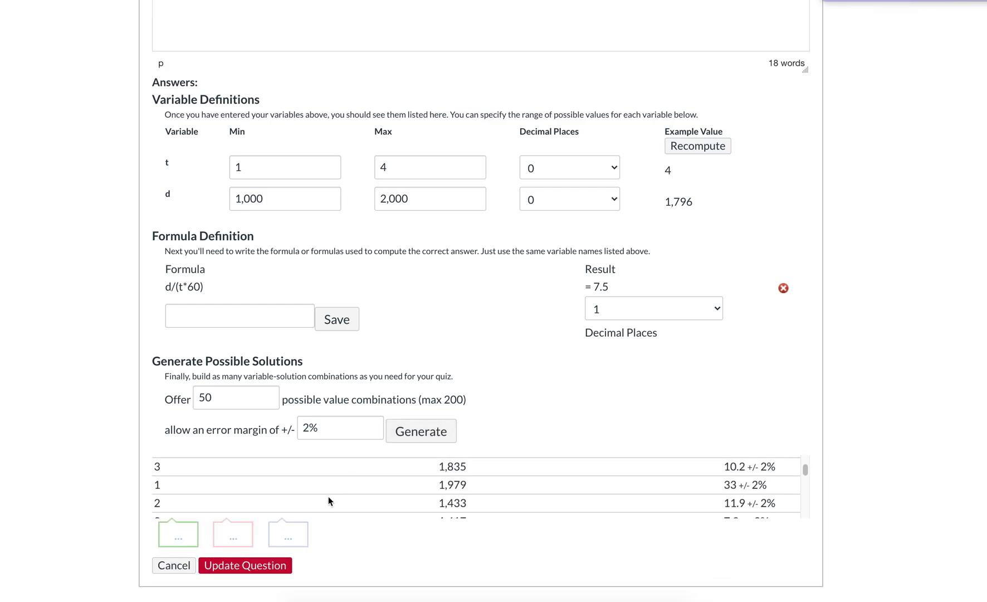
left_click(246, 564)
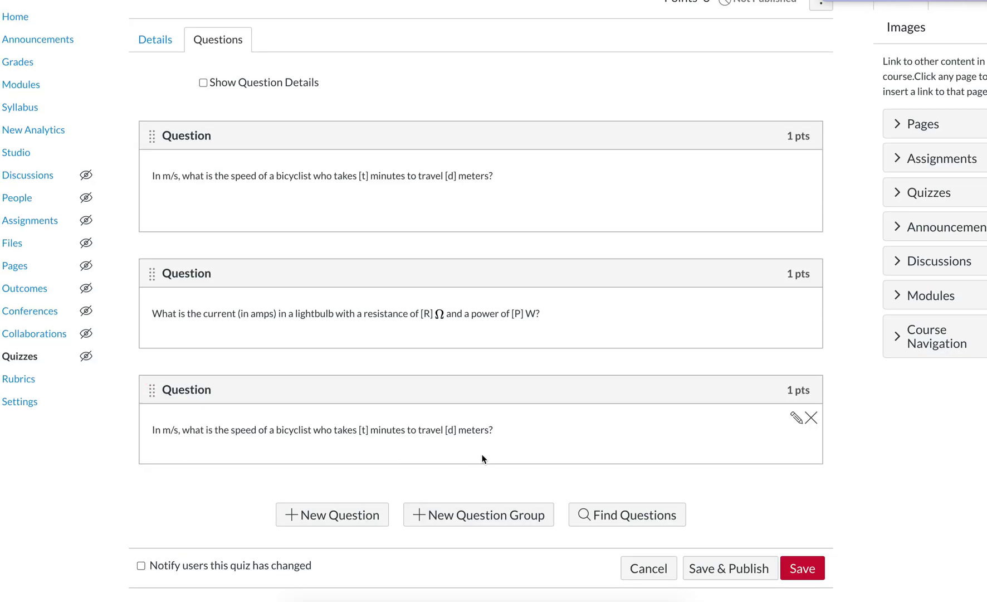
Save the quiz and scroll through its preview showing the three generated questions
left_click(806, 567)
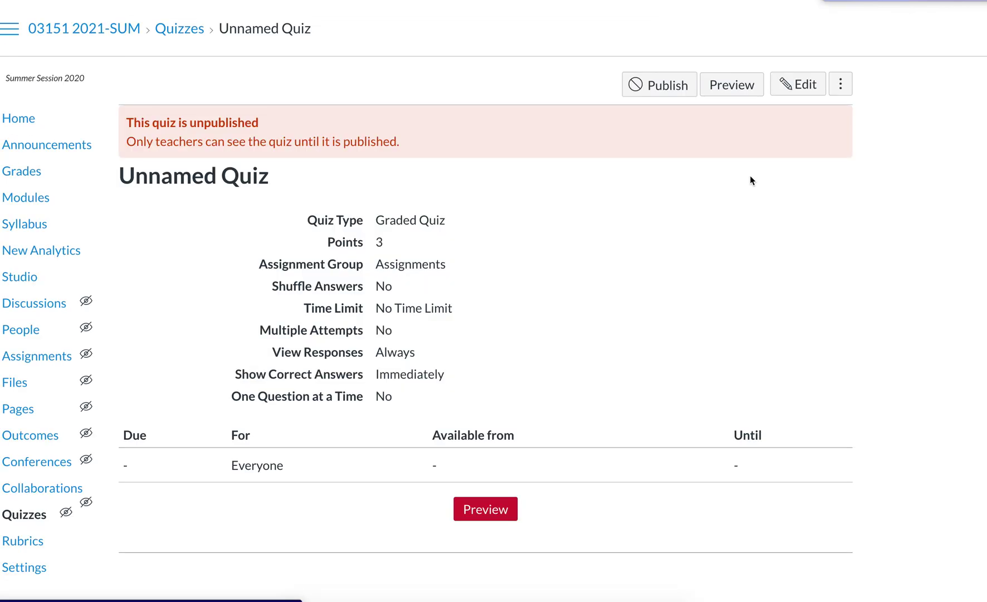
left_click(744, 88)
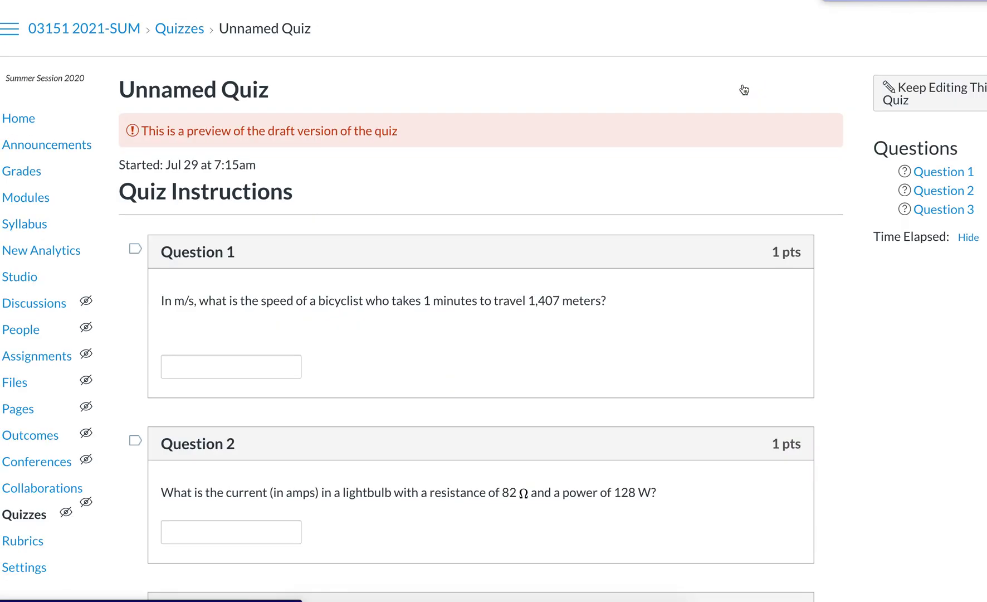
scroll(538, 308, "down", 3)
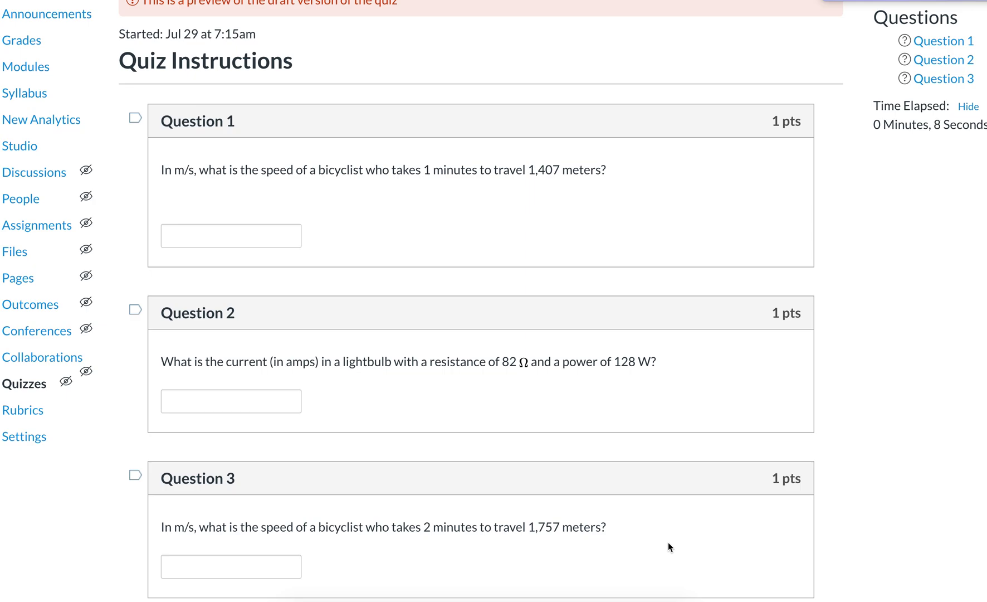
scroll(668, 546, "down", 2)
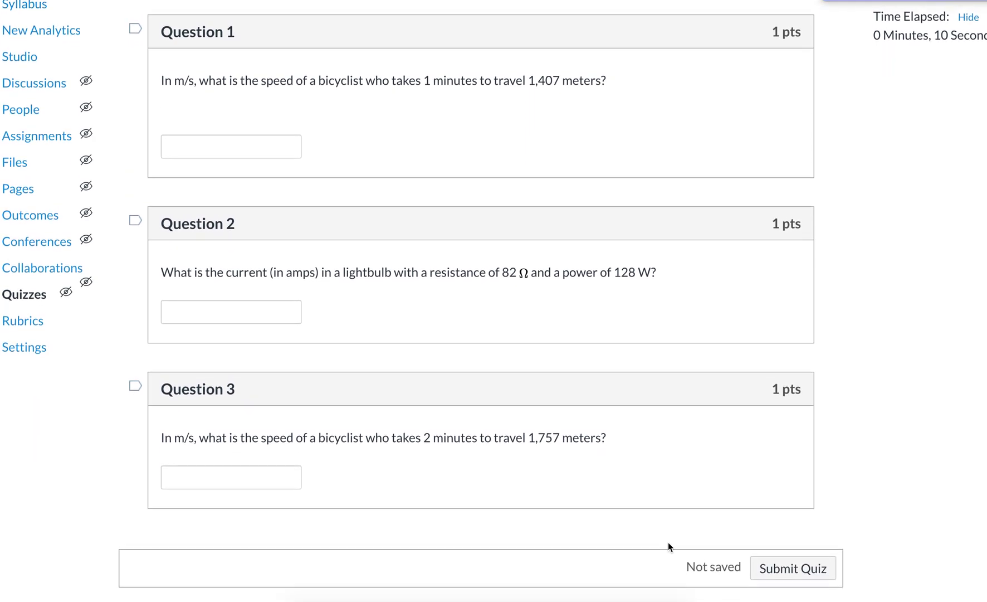
scroll(668, 541, "up", 2)
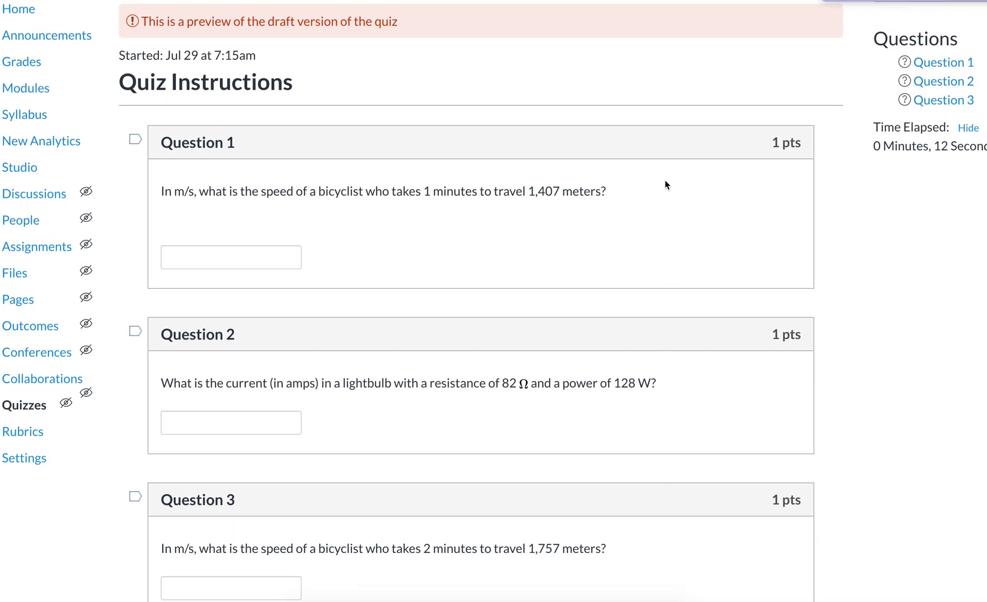